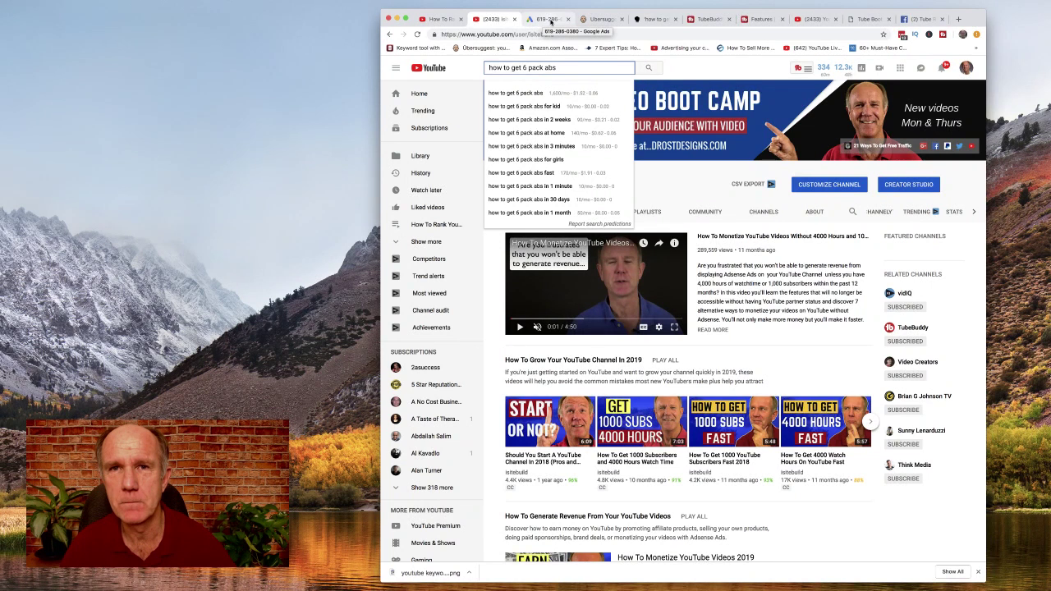
# Switch to the Google Ads Keyword Planner page and move the browser window toward the middle of the desktop.
pyautogui.click(548, 19)
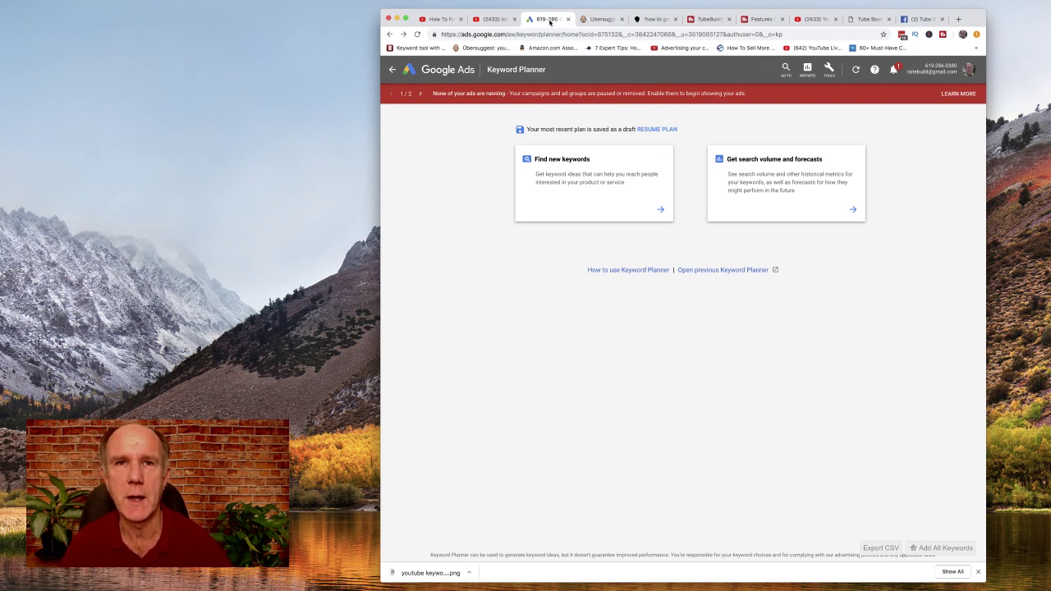
pyautogui.moveTo(437, 6); pyautogui.dragTo(279, 3)
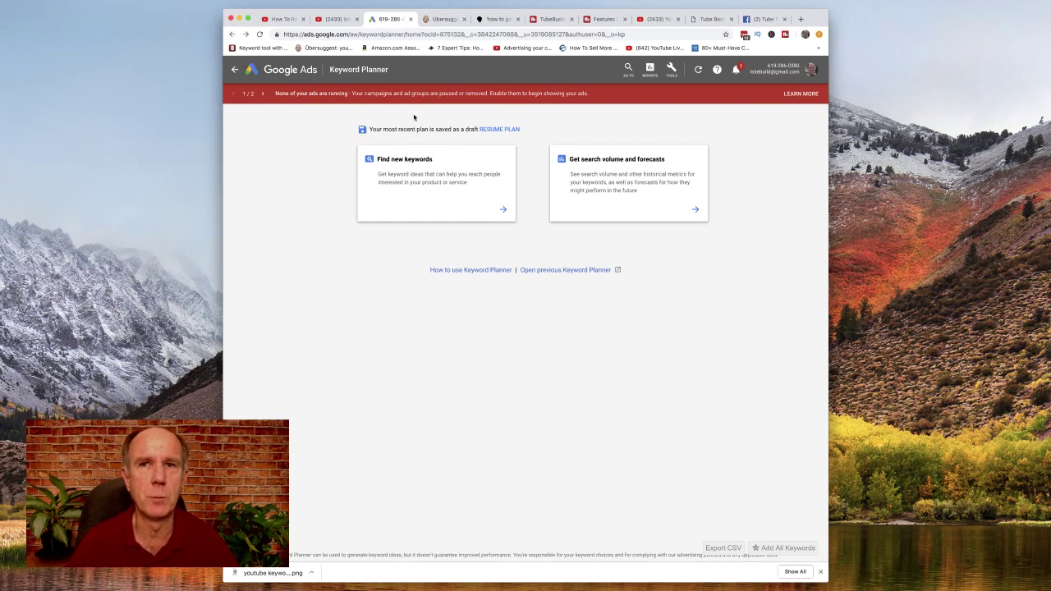
pyautogui.click(671, 67)
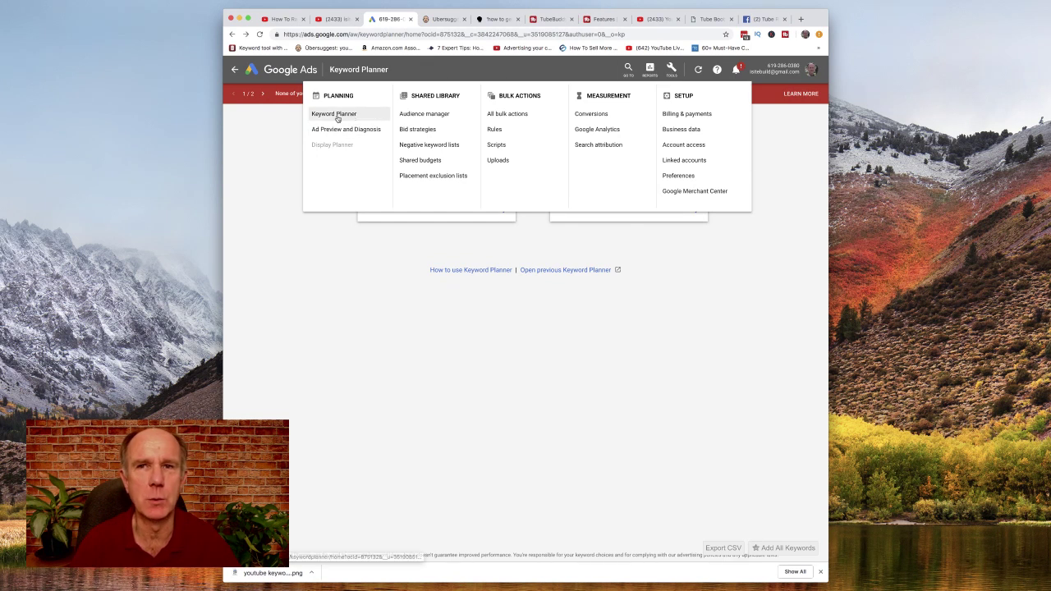
pyautogui.click(281, 119)
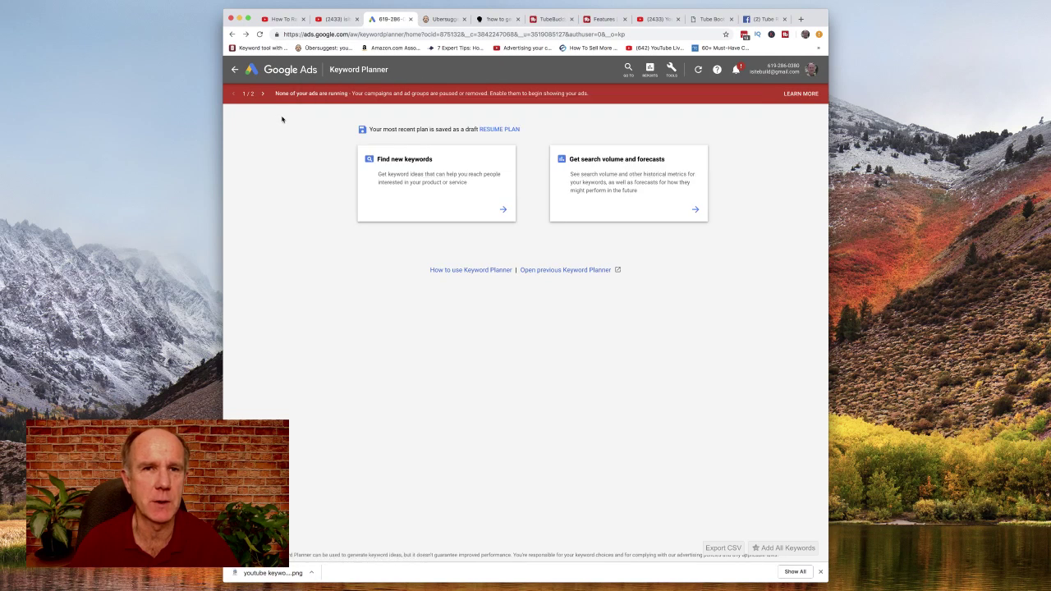
# Find new keywords in Keyword Planner for "how to get 6 pack abs" and look over the keyword ideas.
pyautogui.click(406, 169)
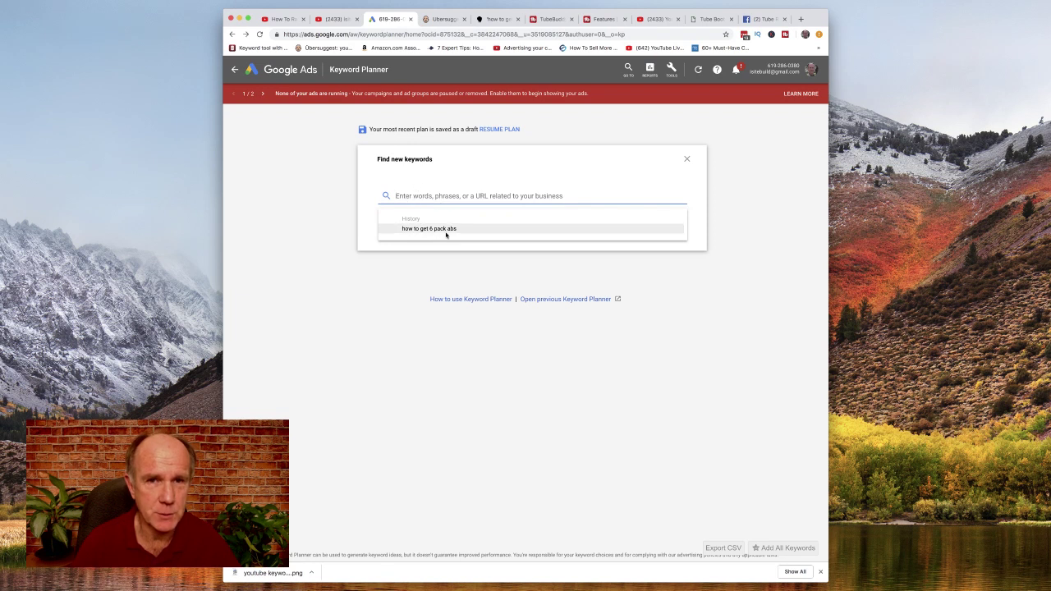
pyautogui.moveTo(460, 228); pyautogui.dragTo(441, 231)
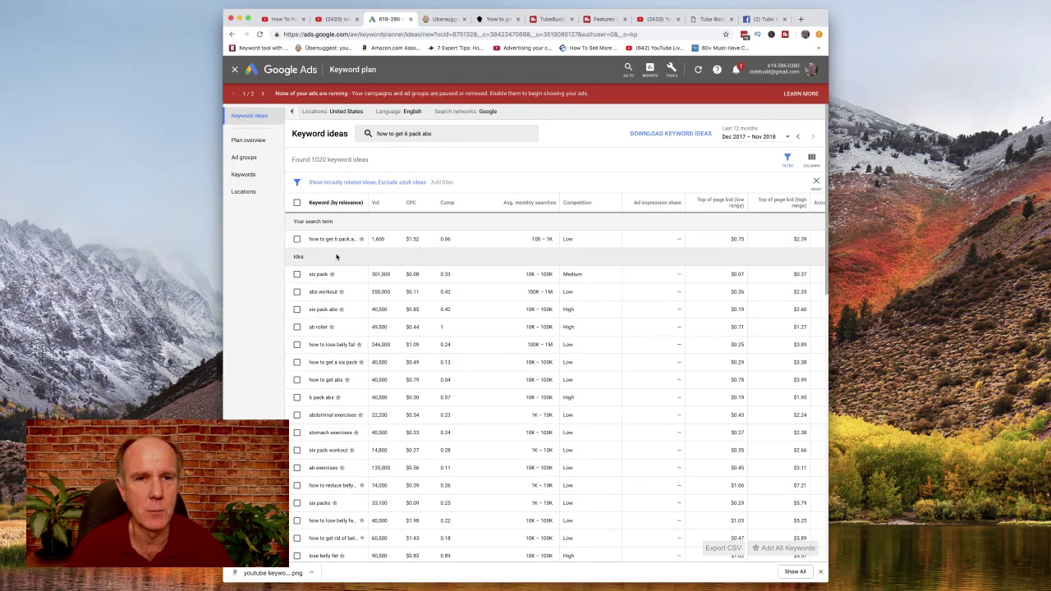
pyautogui.scroll(-2, 340, 287)
pyautogui.scroll(2, 340, 286)
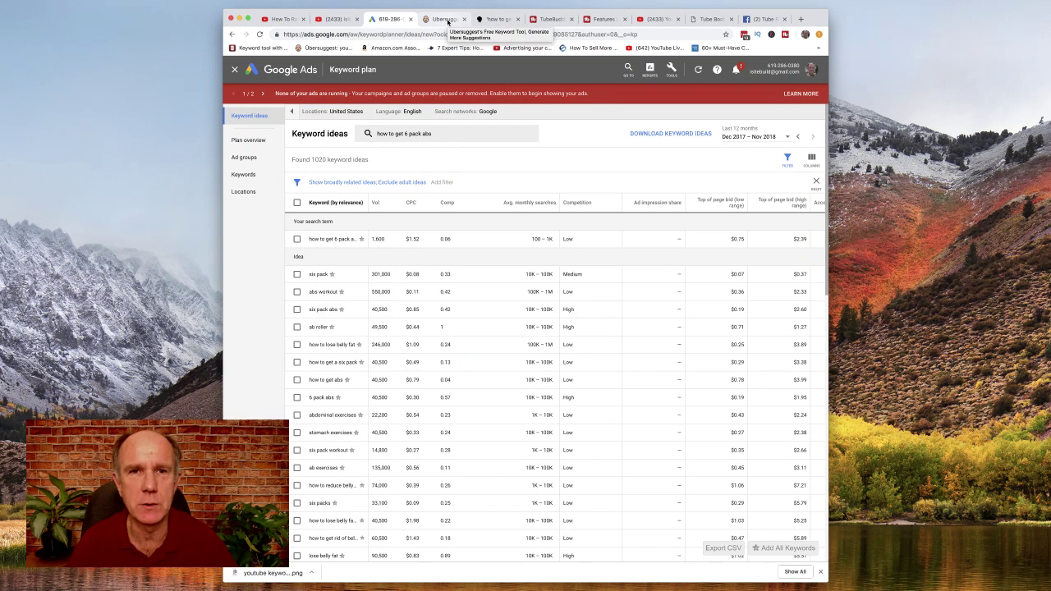
# Switch to Ubersuggest and search for the keyword "how to get 6 pack abs" with English / United States.
pyautogui.click(444, 19)
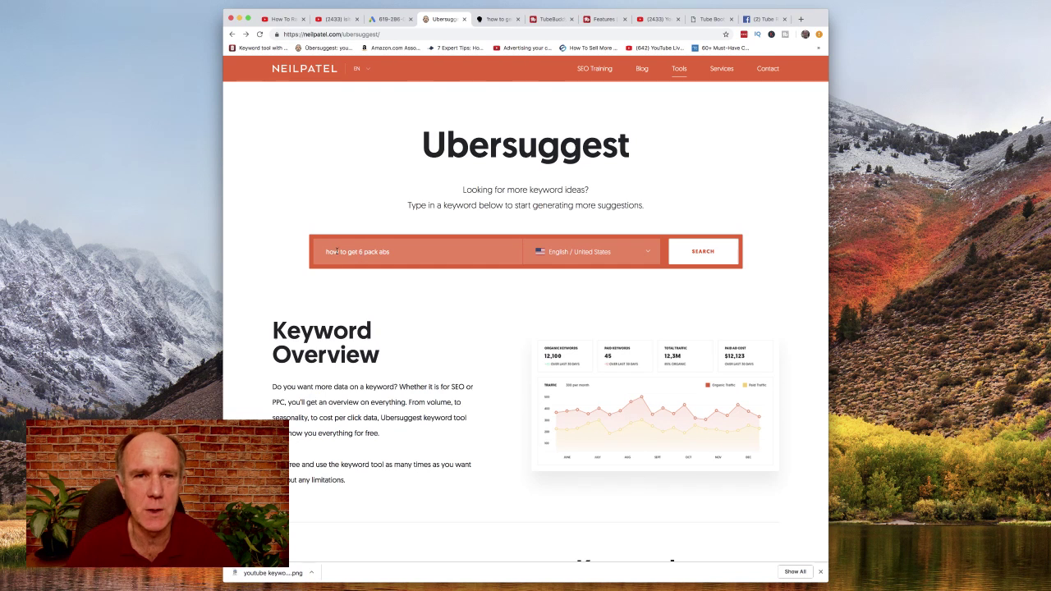
pyautogui.click(696, 254)
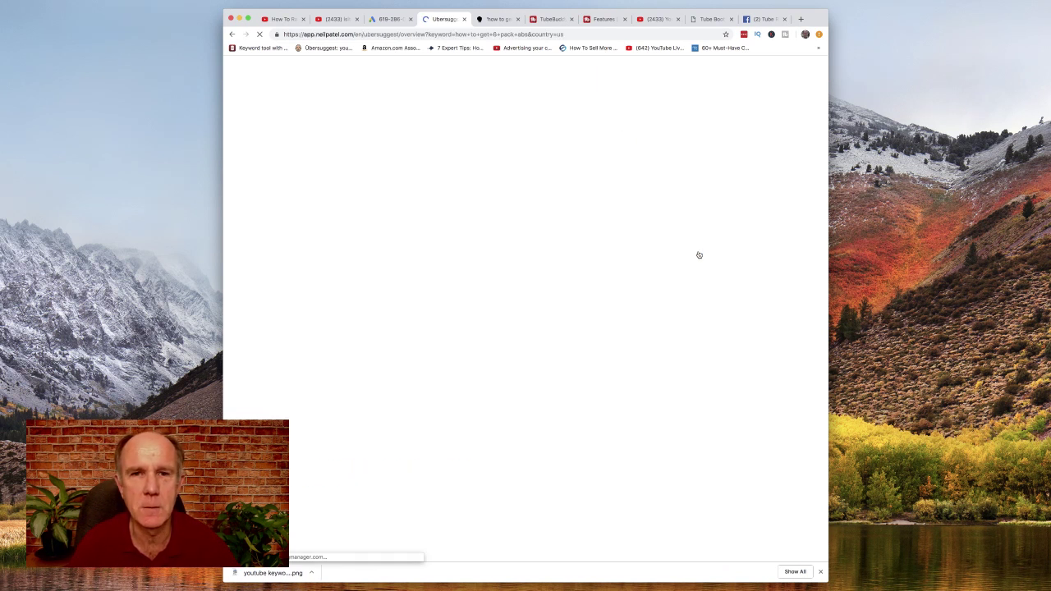
pyautogui.scroll(-1, 675, 257)
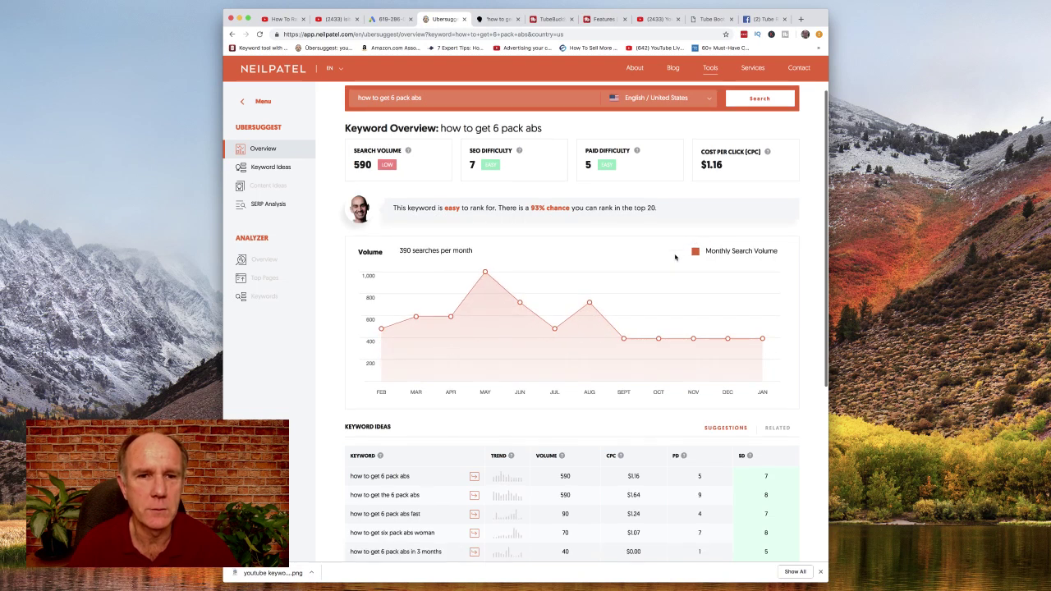
# Examine the Ubersuggest keyword ideas table and read the explanations of its Trend, Volume, CPC, PD and SD columns.
pyautogui.scroll(-5, 675, 257)
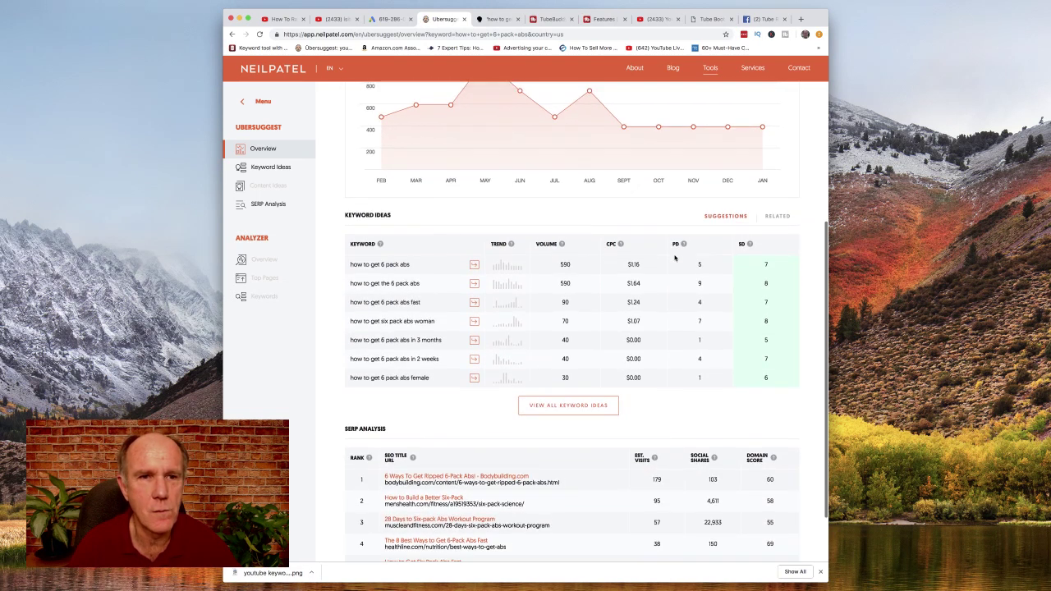
pyautogui.scroll(-1, 674, 257)
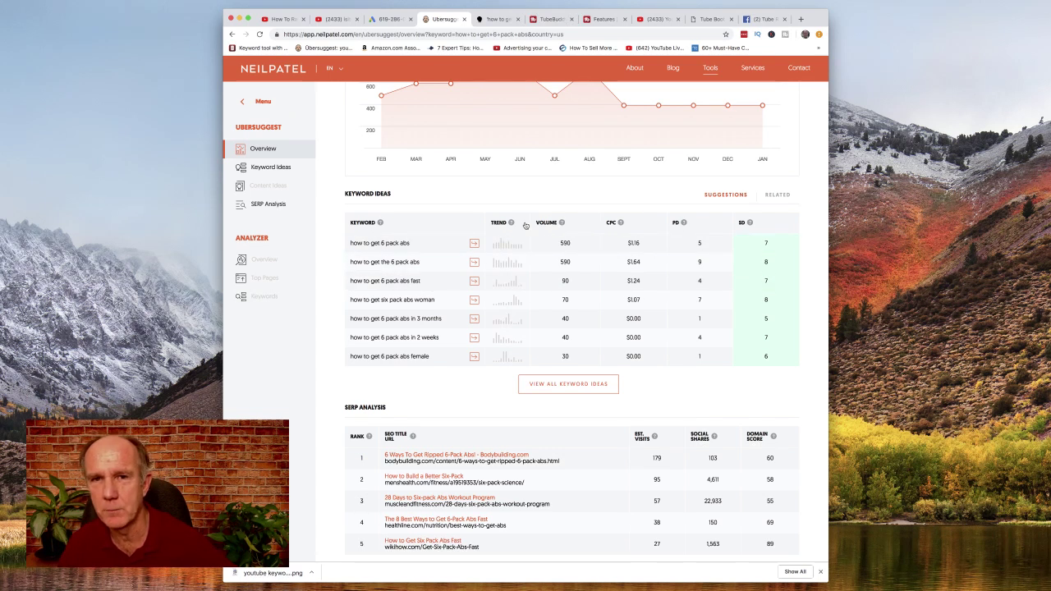
pyautogui.moveTo(511, 223)
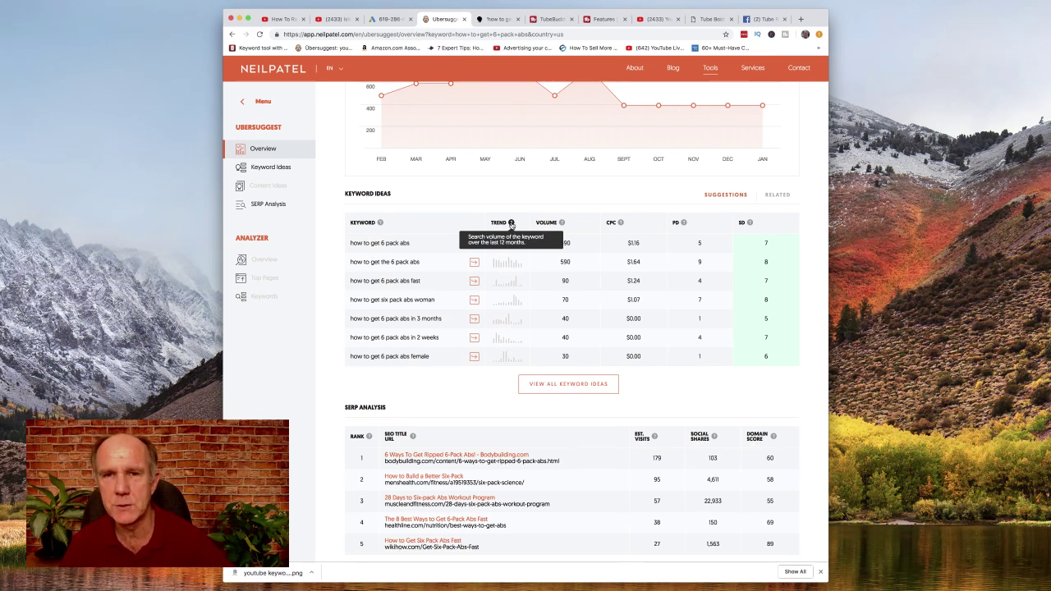
pyautogui.moveTo(563, 226)
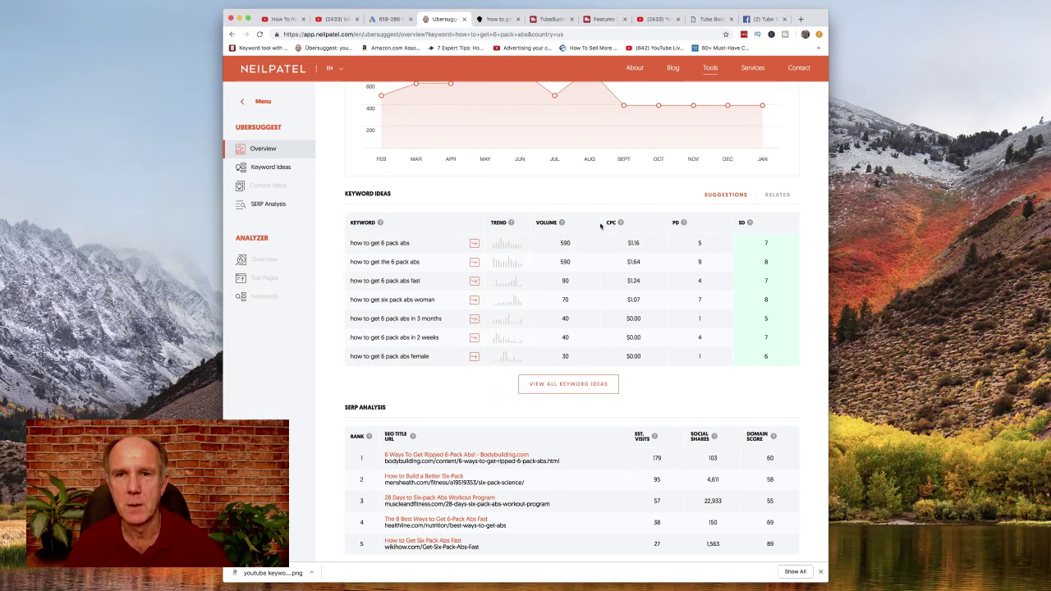
pyautogui.moveTo(622, 224)
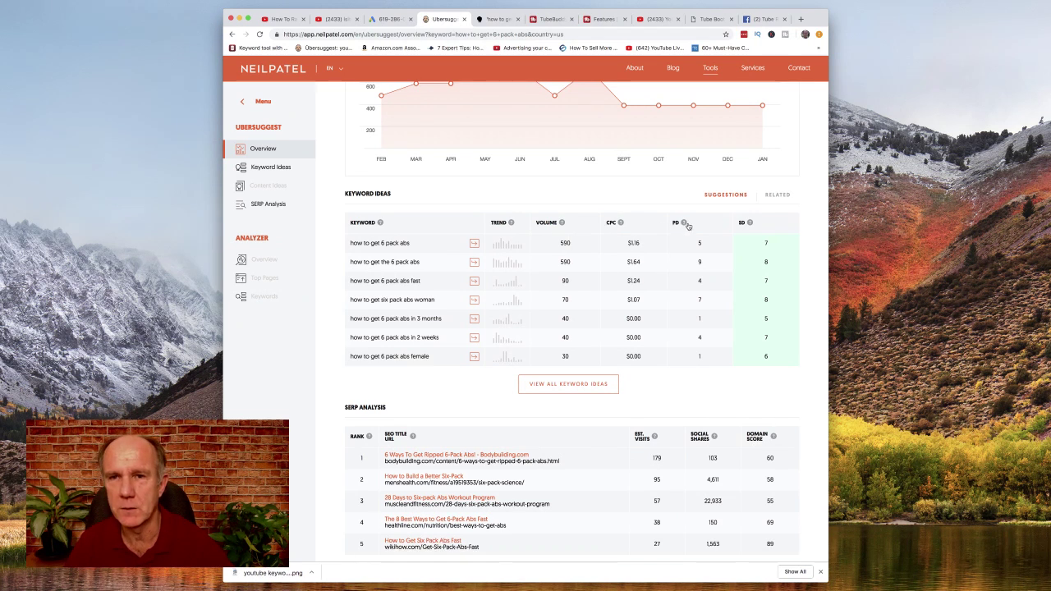
pyautogui.moveTo(683, 224)
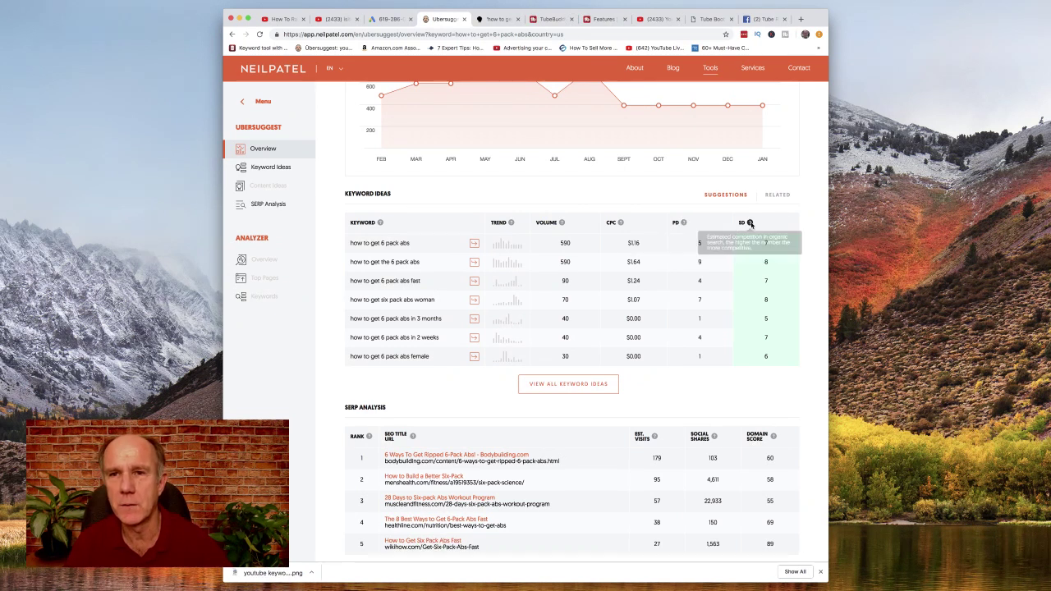
pyautogui.moveTo(750, 224)
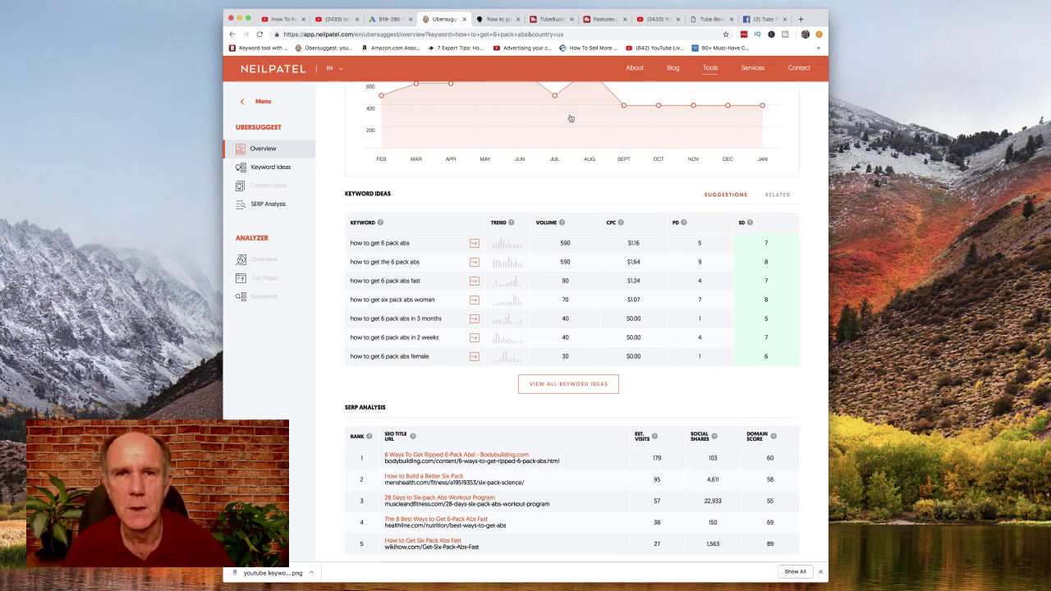
# Switch to AnswerThePublic, return to its search page and get questions for "how to get 6 pack abs".
pyautogui.click(498, 20)
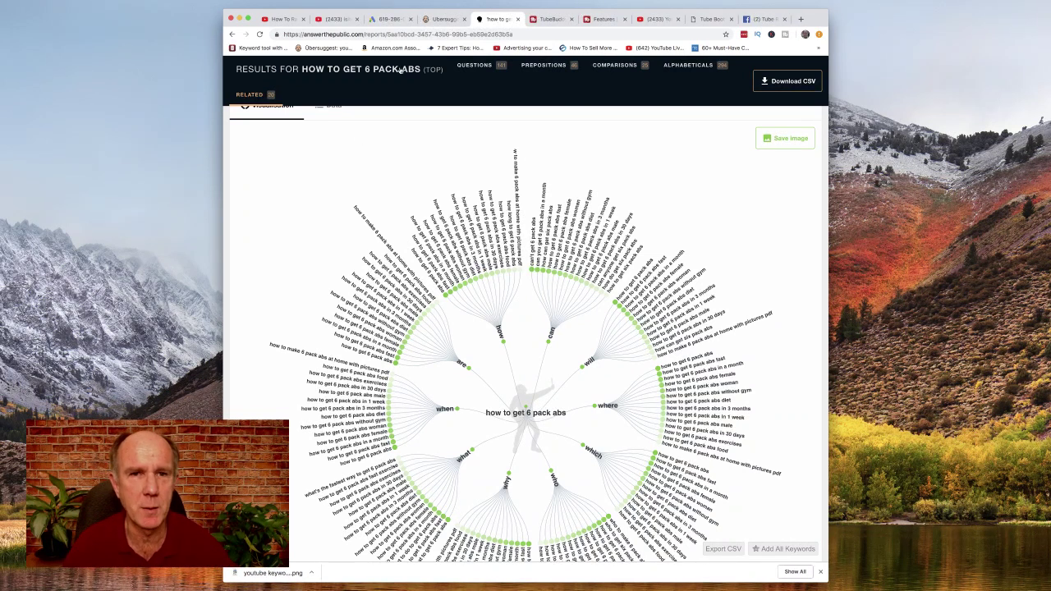
pyautogui.click(232, 34)
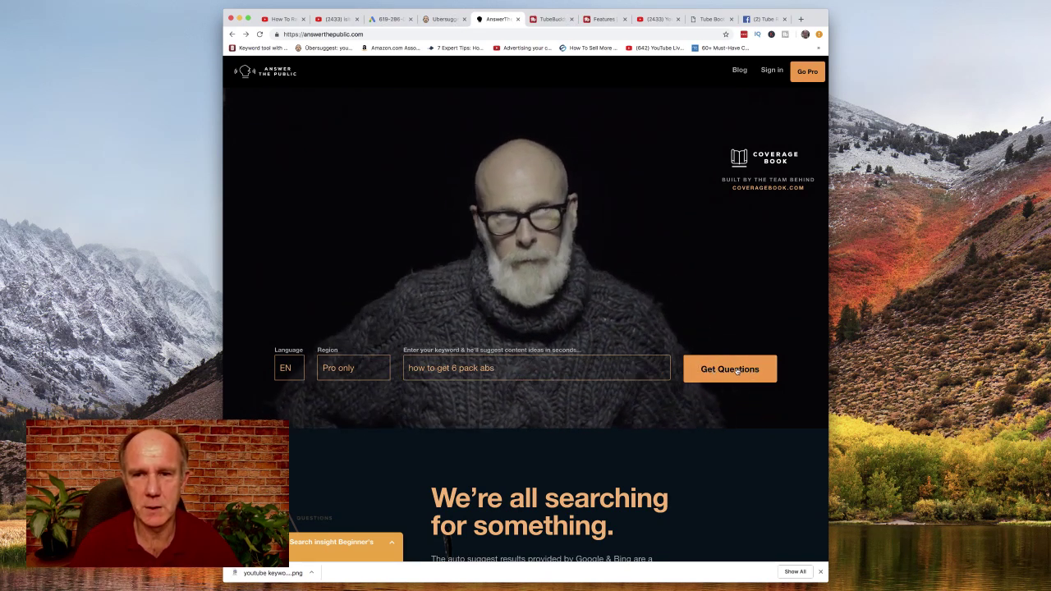
pyautogui.click(737, 371)
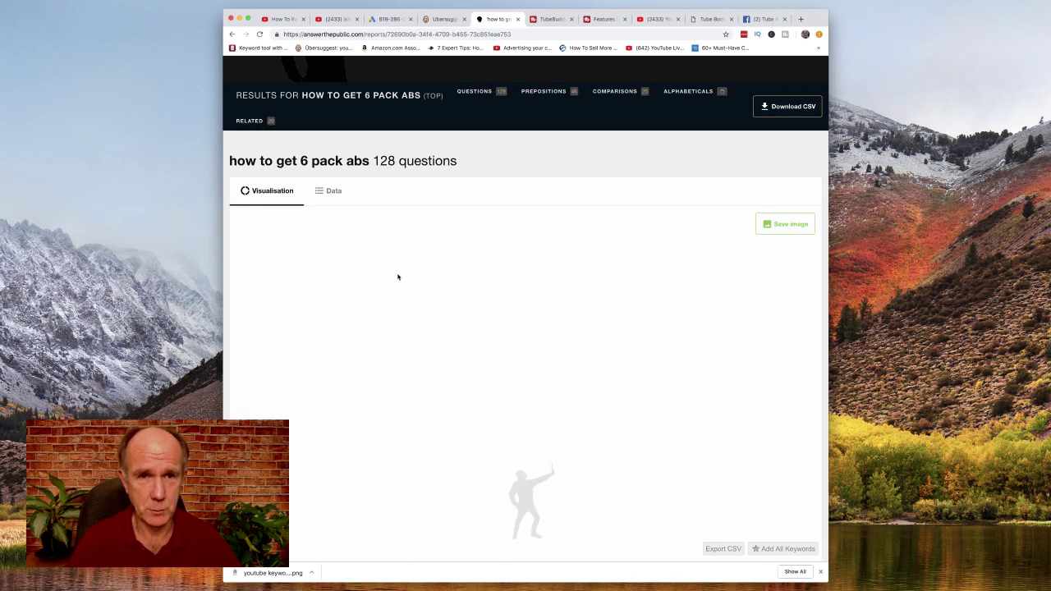
# Examine the questions, prepositions and comparisons visualisations in the AnswerThePublic report, including the search data for individual phrases.
pyautogui.scroll(-4, 409, 275)
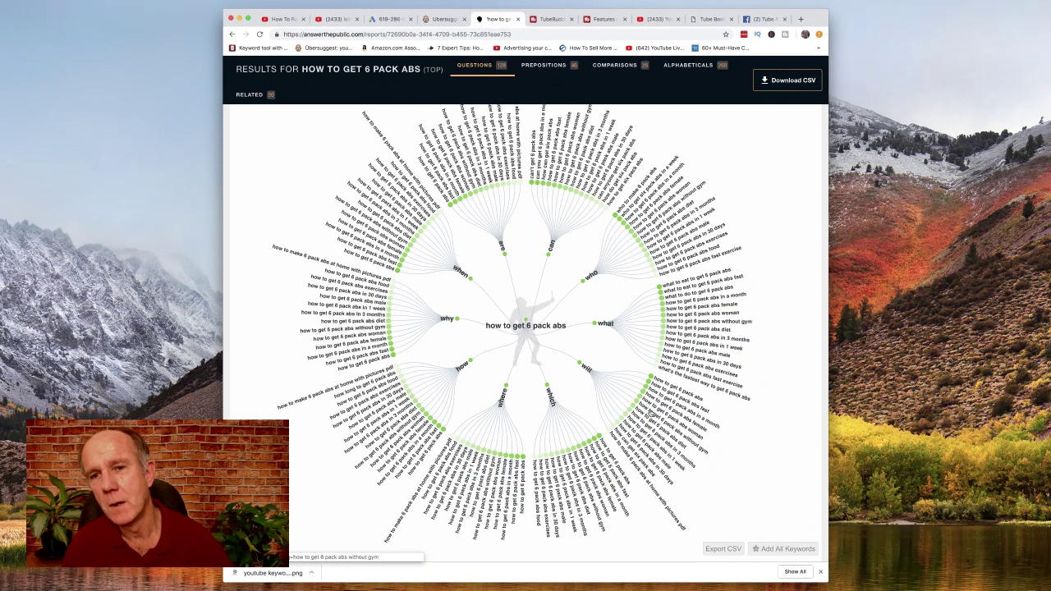
pyautogui.moveTo(651, 414)
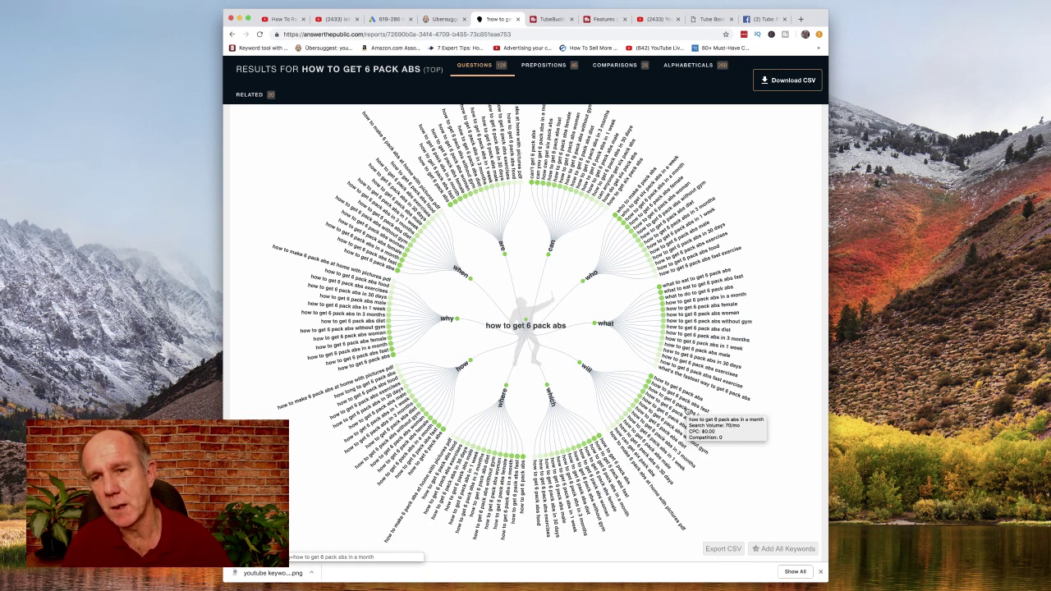
pyautogui.scroll(2, 460, 411)
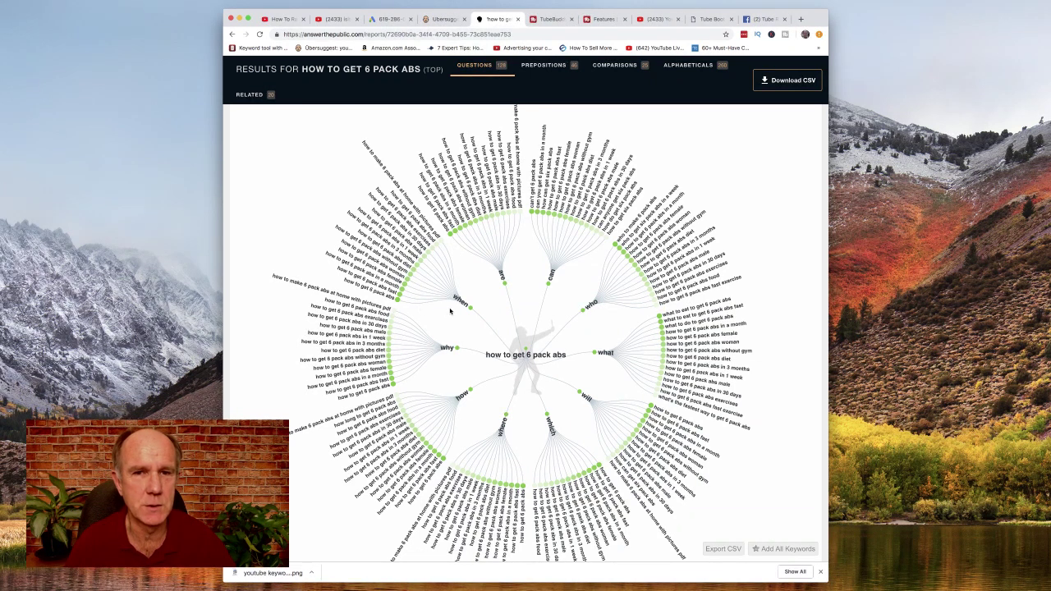
pyautogui.scroll(-10, 470, 293)
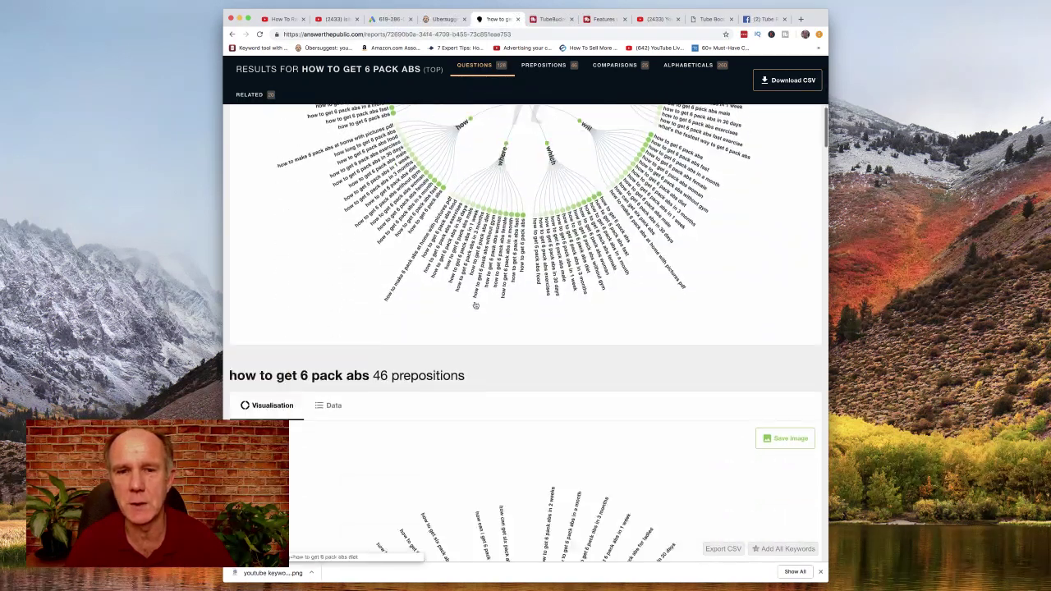
pyautogui.scroll(-4, 475, 305)
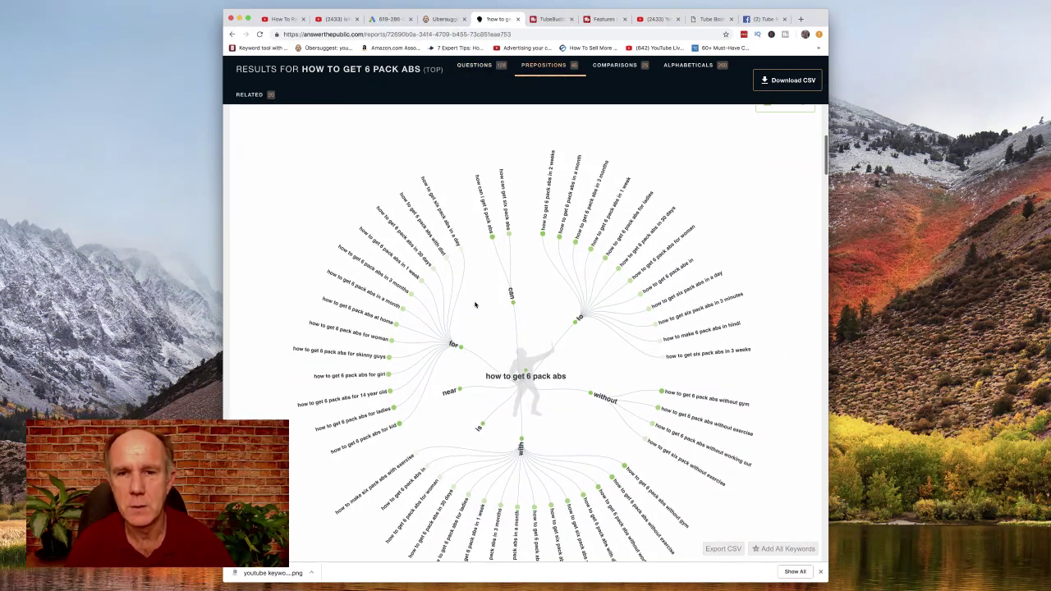
pyautogui.scroll(-2, 474, 304)
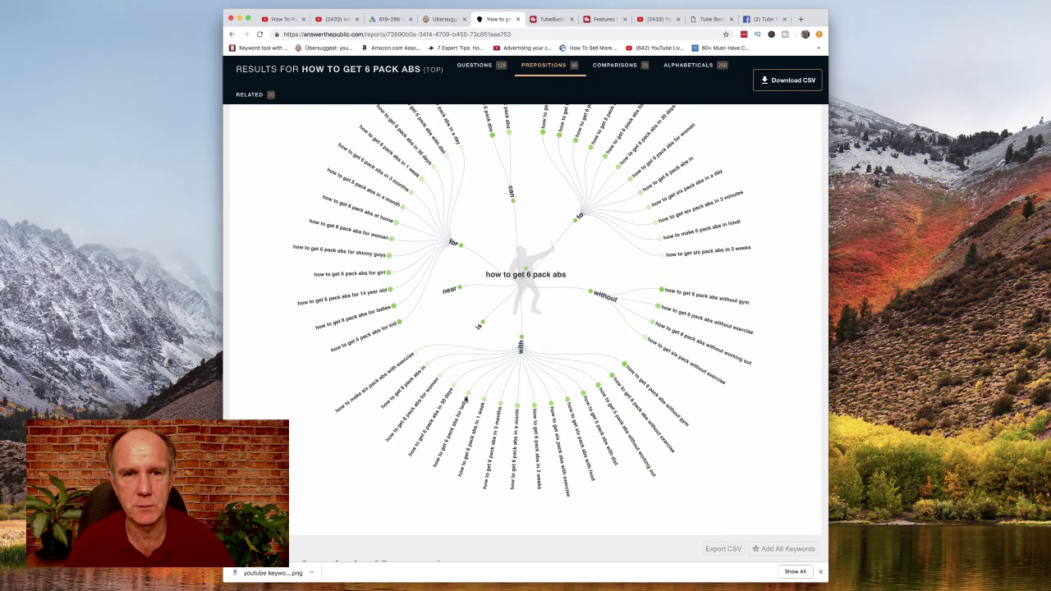
pyautogui.scroll(-10, 695, 419)
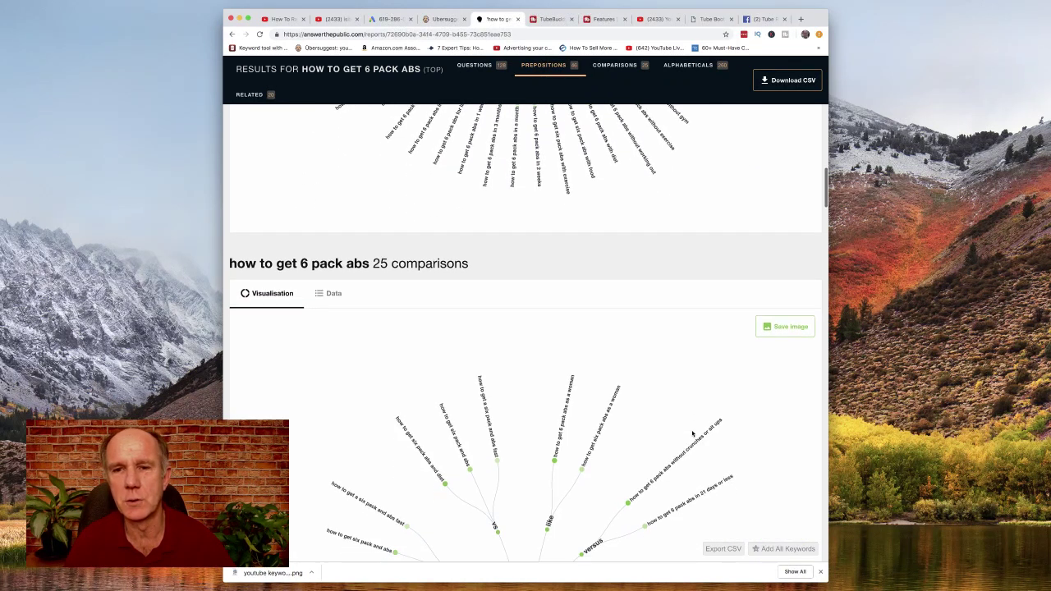
# Review the alphabetical keyword lists in the AnswerThePublic report from the letter a onward.
pyautogui.scroll(-12, 692, 435)
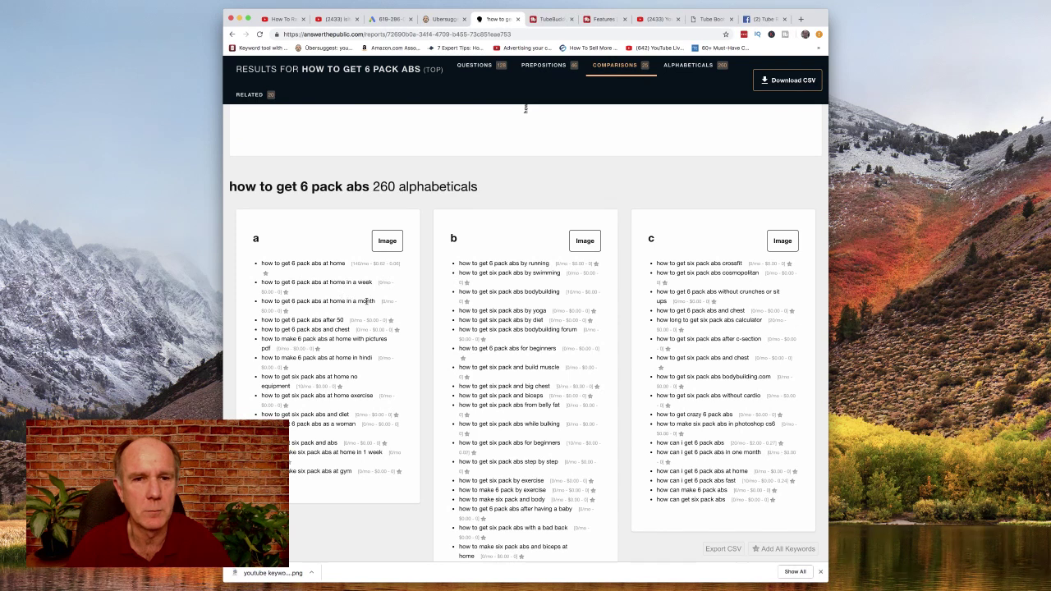
pyautogui.scroll(-2, 367, 302)
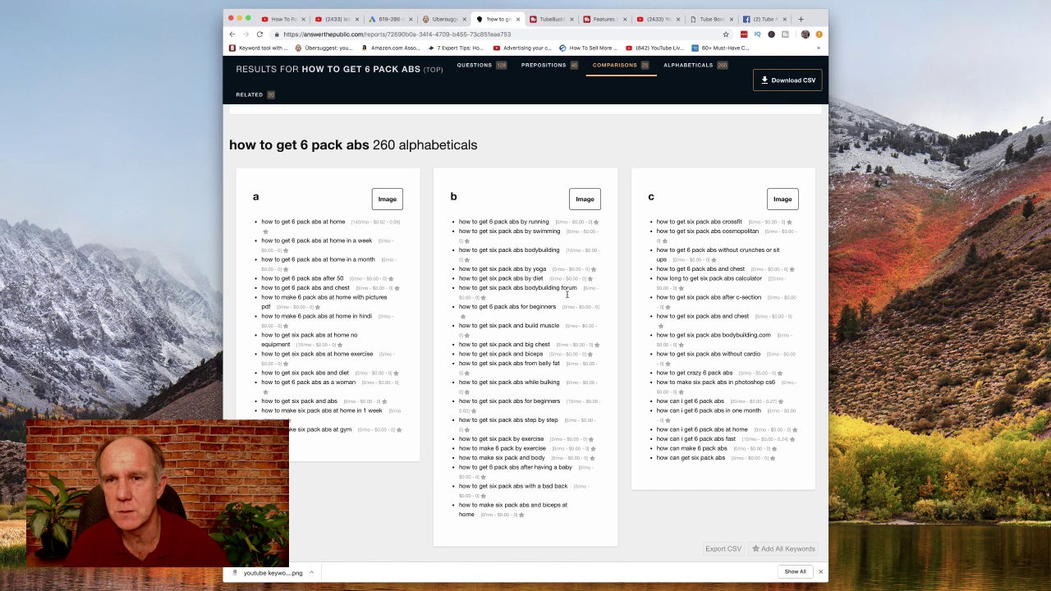
pyautogui.scroll(-5, 567, 295)
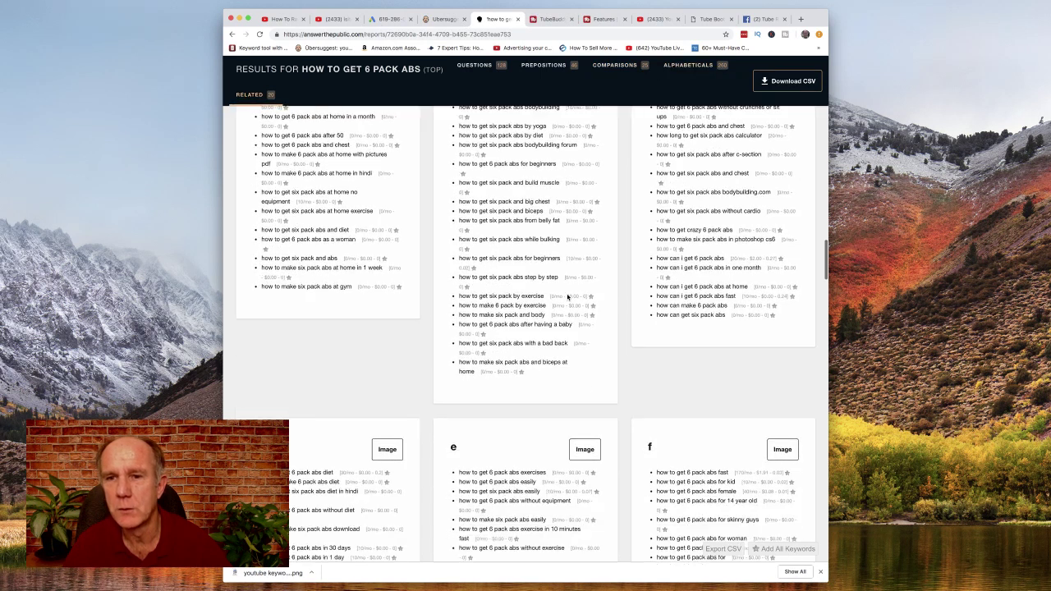
pyautogui.scroll(-5, 567, 297)
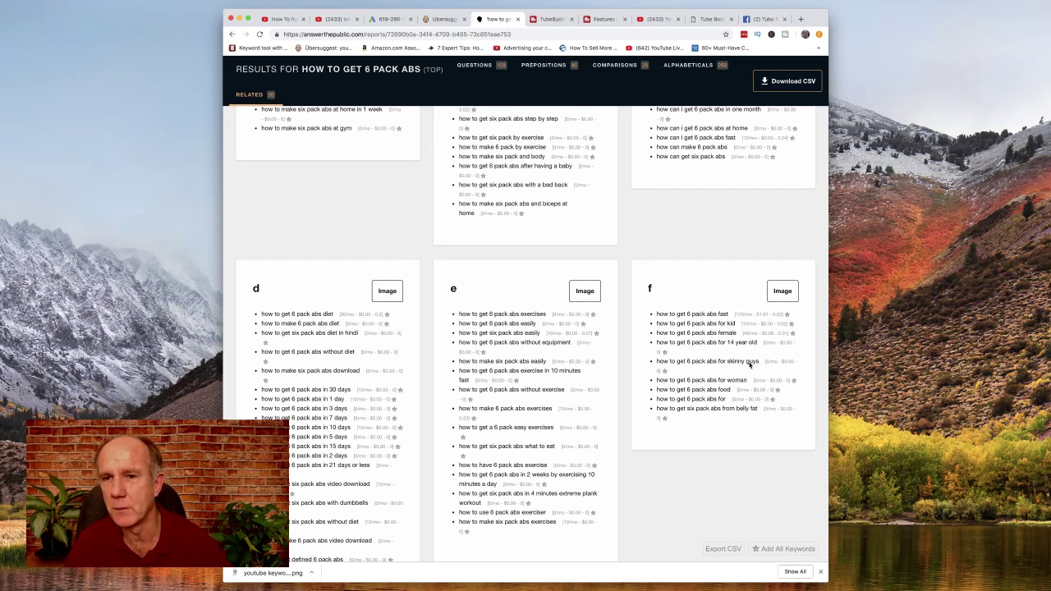
pyautogui.scroll(-10, 548, 324)
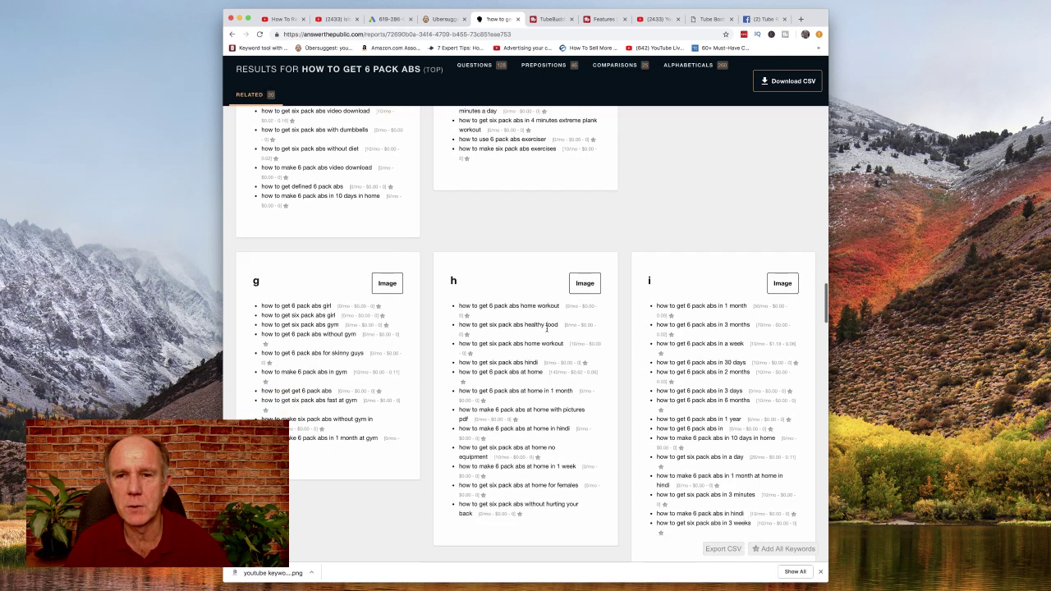
pyautogui.scroll(-10, 546, 329)
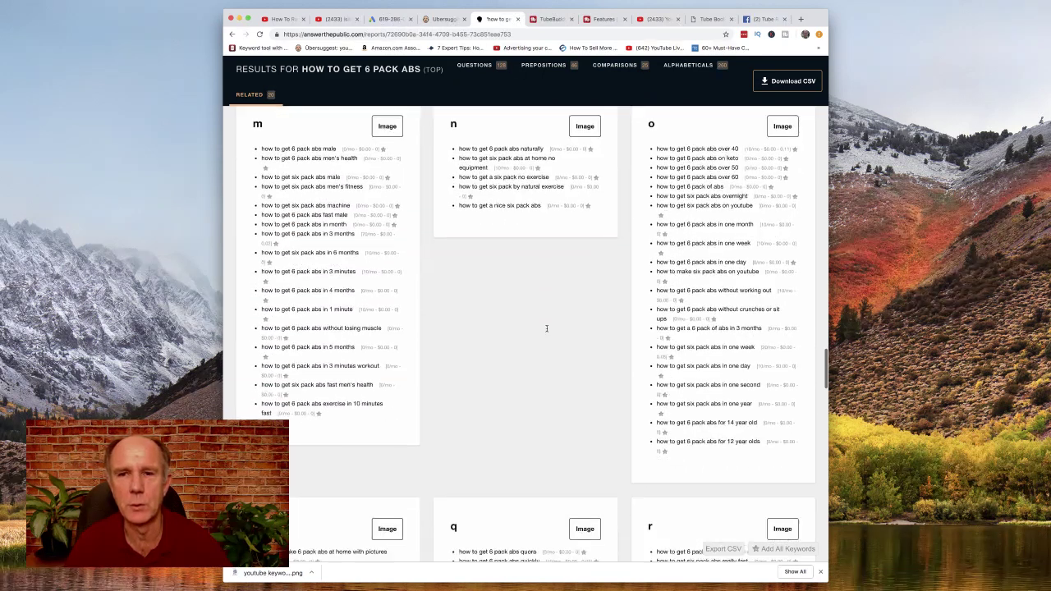
pyautogui.scroll(-8, 546, 328)
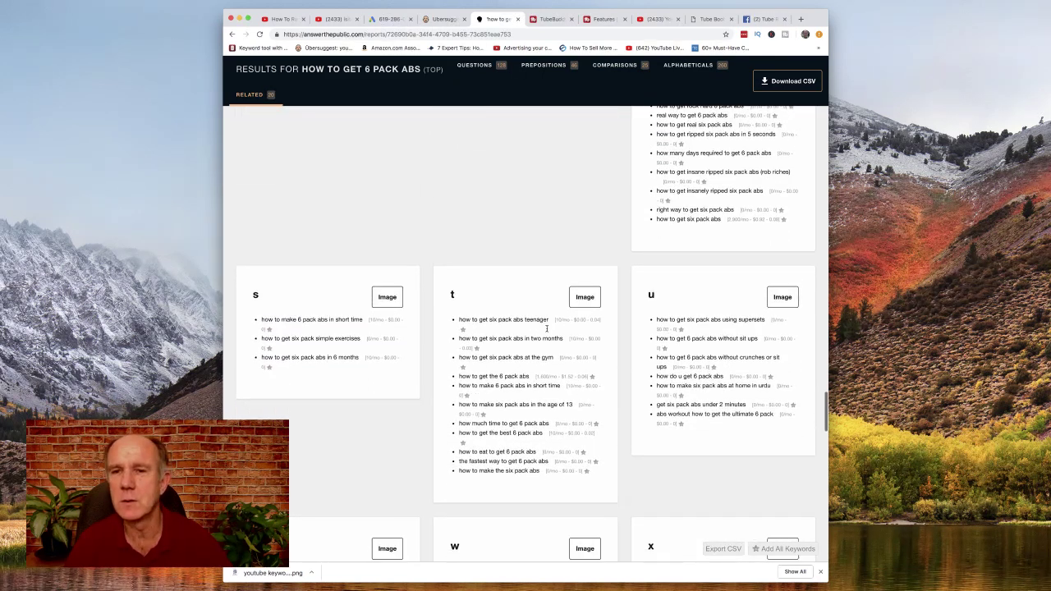
pyautogui.scroll(-6, 546, 328)
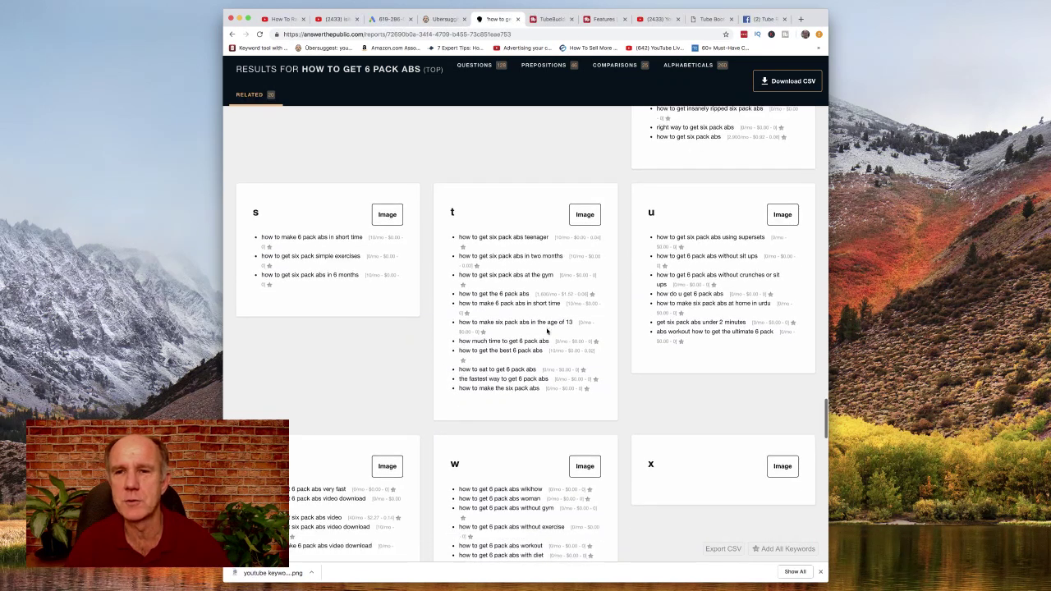
# Review the AnswerThePublic alphabetical keyword lists through the letter z, and go back over the earlier letters to g.
pyautogui.scroll(-5, 547, 330)
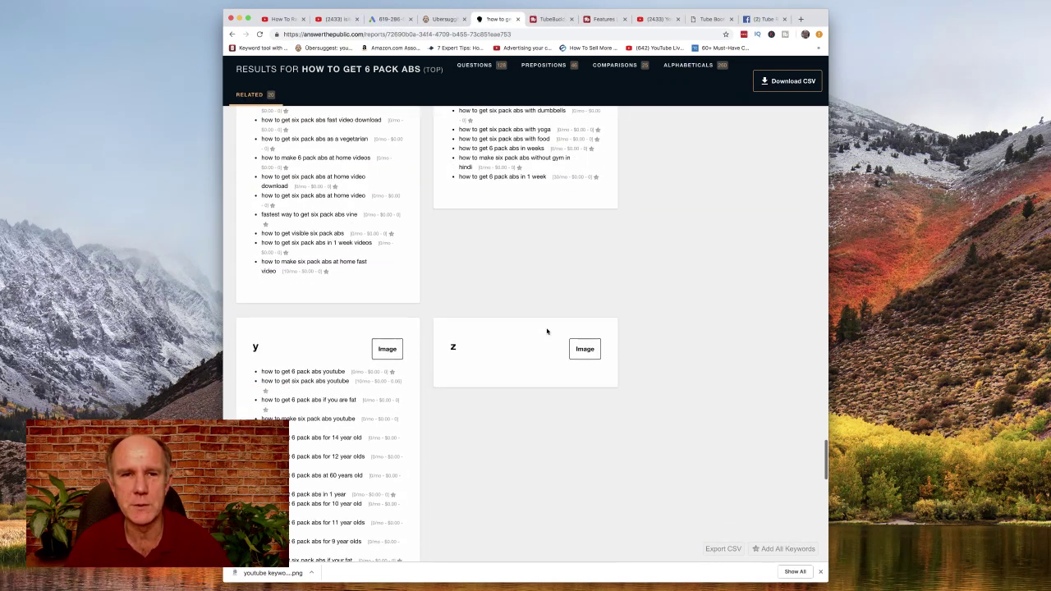
pyautogui.scroll(1, 546, 331)
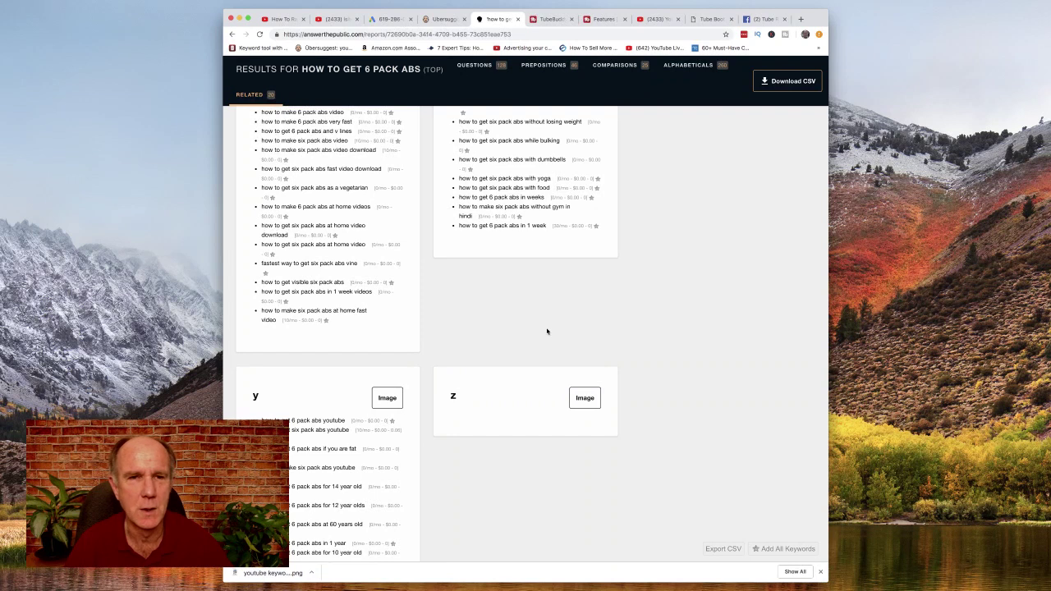
pyautogui.scroll(1, 547, 331)
pyautogui.scroll(3, 547, 331)
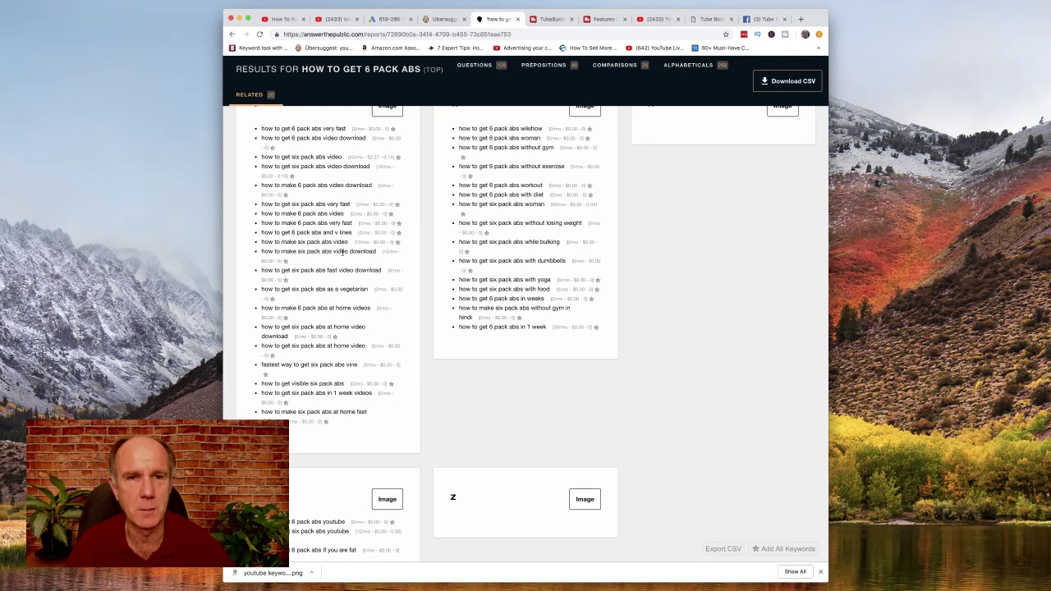
pyautogui.scroll(20, 343, 250)
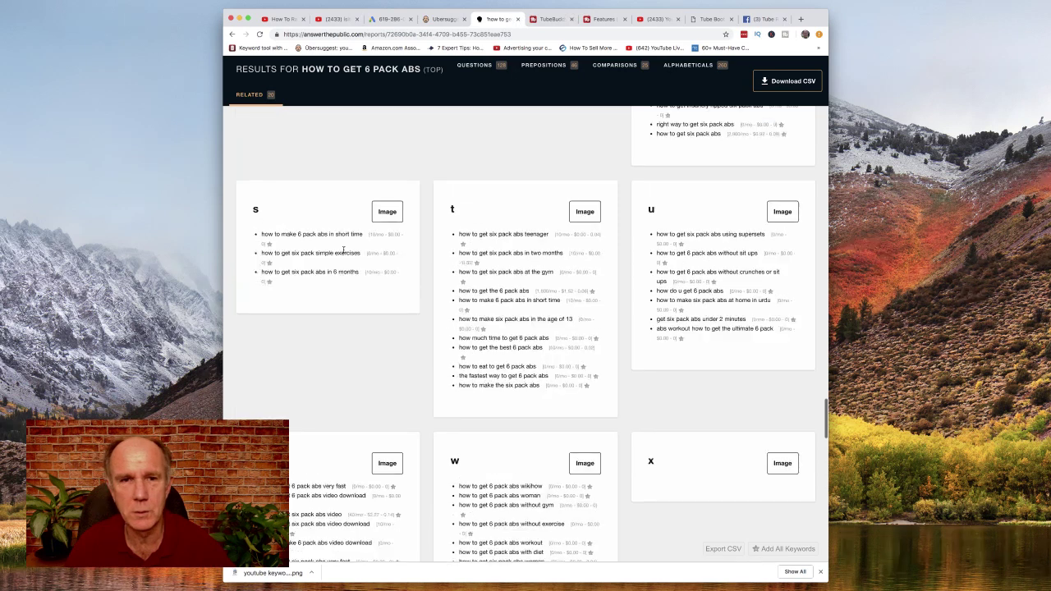
pyautogui.scroll(1, 343, 253)
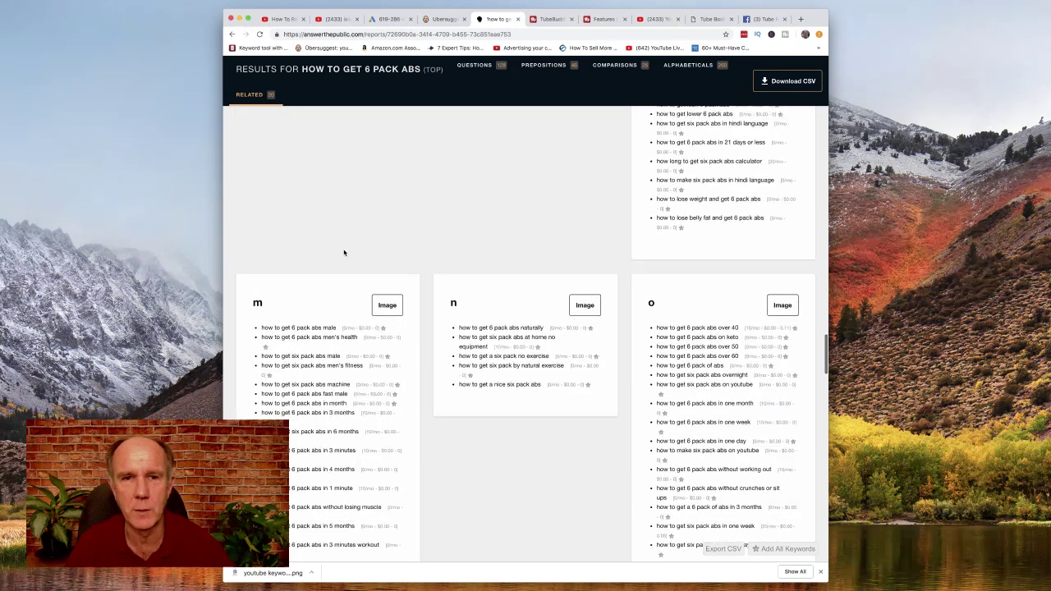
pyautogui.scroll(10, 344, 252)
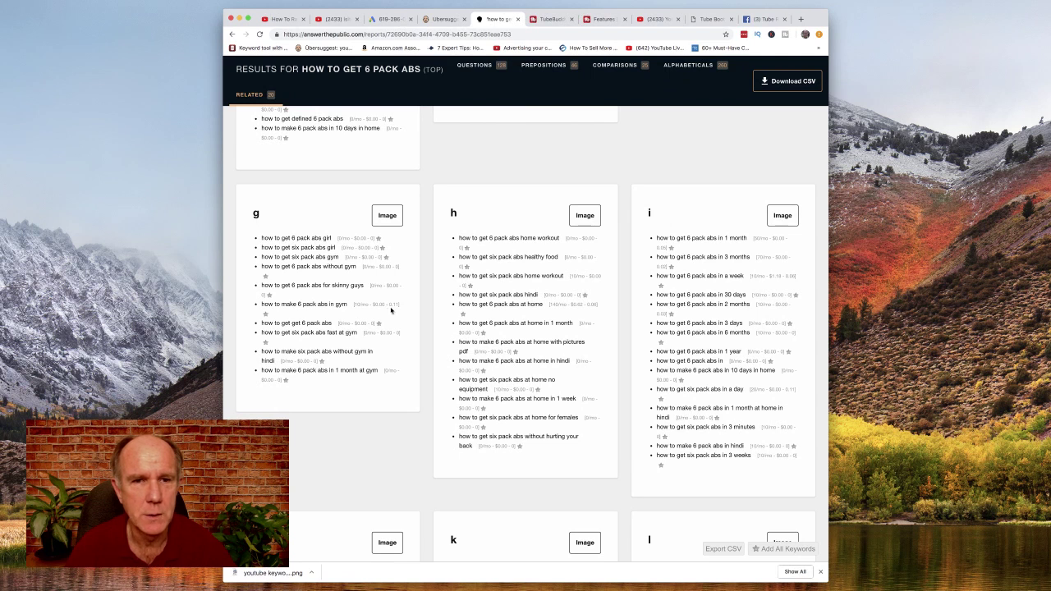
# Read through the alphabetical keyword lists from the letter g to the letter u for long-tail phrases.
pyautogui.scroll(-3, 391, 310)
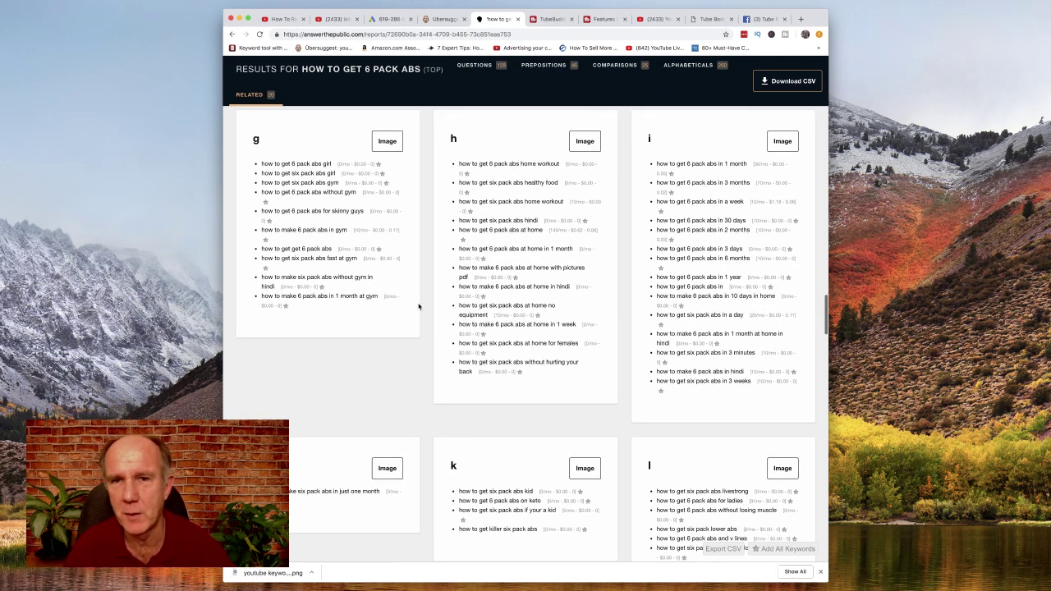
pyautogui.scroll(-2, 516, 296)
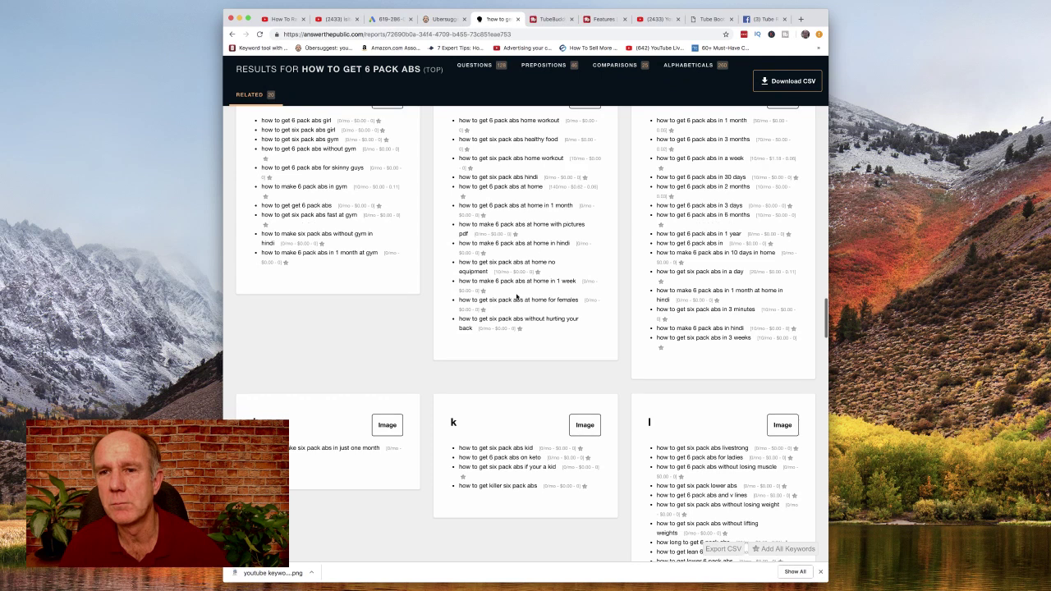
pyautogui.scroll(-10, 516, 295)
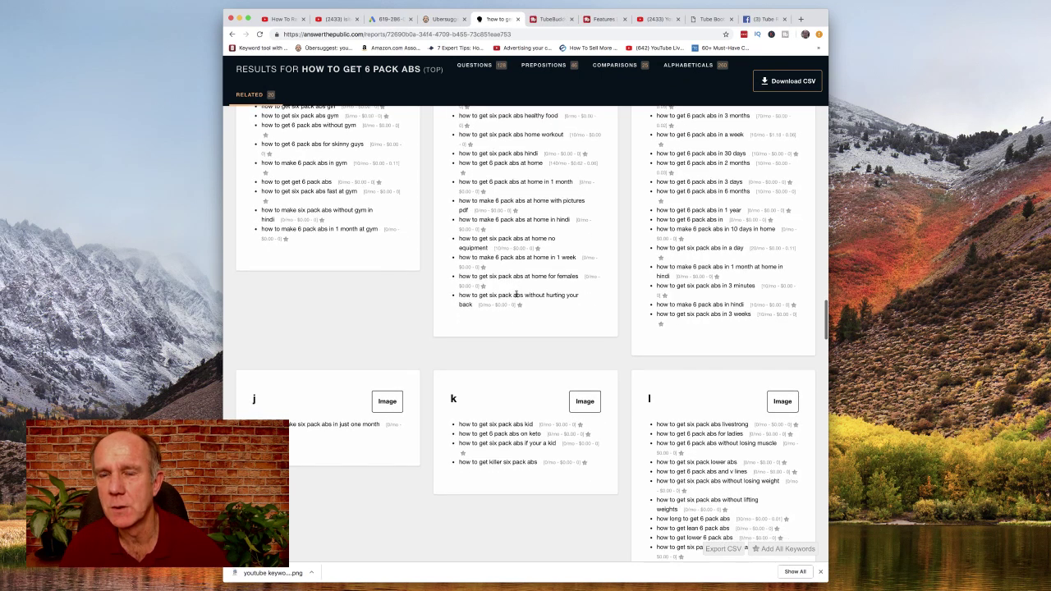
pyautogui.scroll(-12, 517, 296)
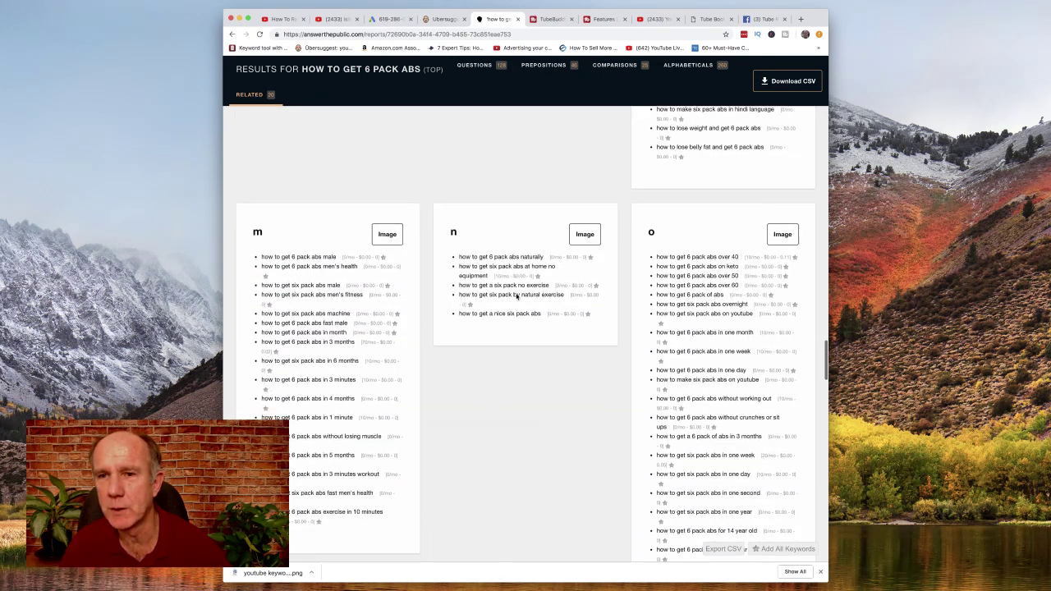
pyautogui.scroll(-13, 517, 296)
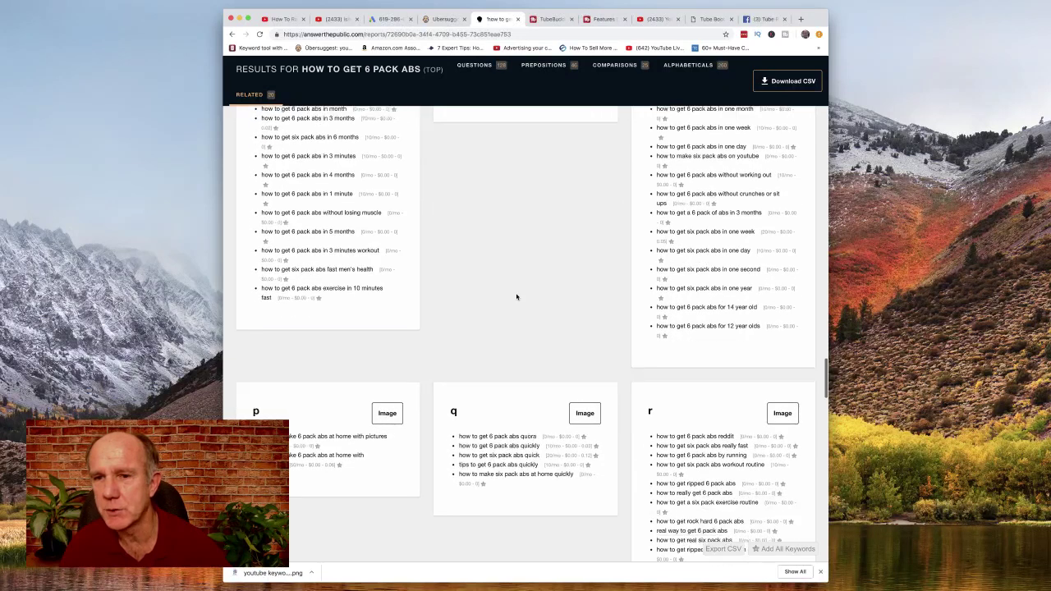
pyautogui.scroll(-7, 516, 297)
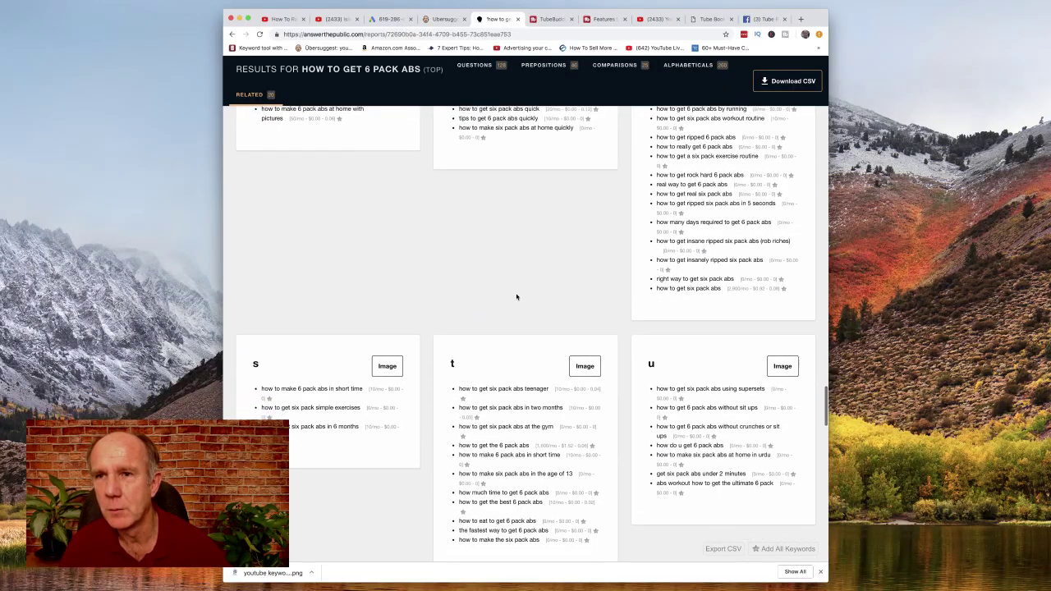
pyautogui.scroll(-1, 516, 297)
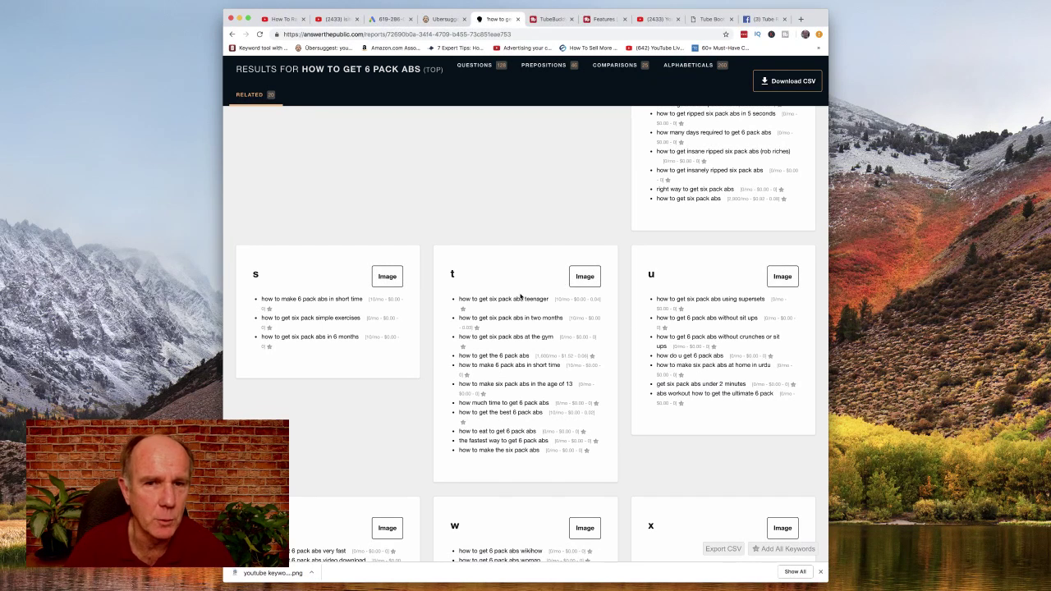
# Revisit the report's prepositions visualisation and the alphabetical keyword lists for the letters a, b and c.
pyautogui.scroll(9, 520, 296)
pyautogui.scroll(1, 520, 297)
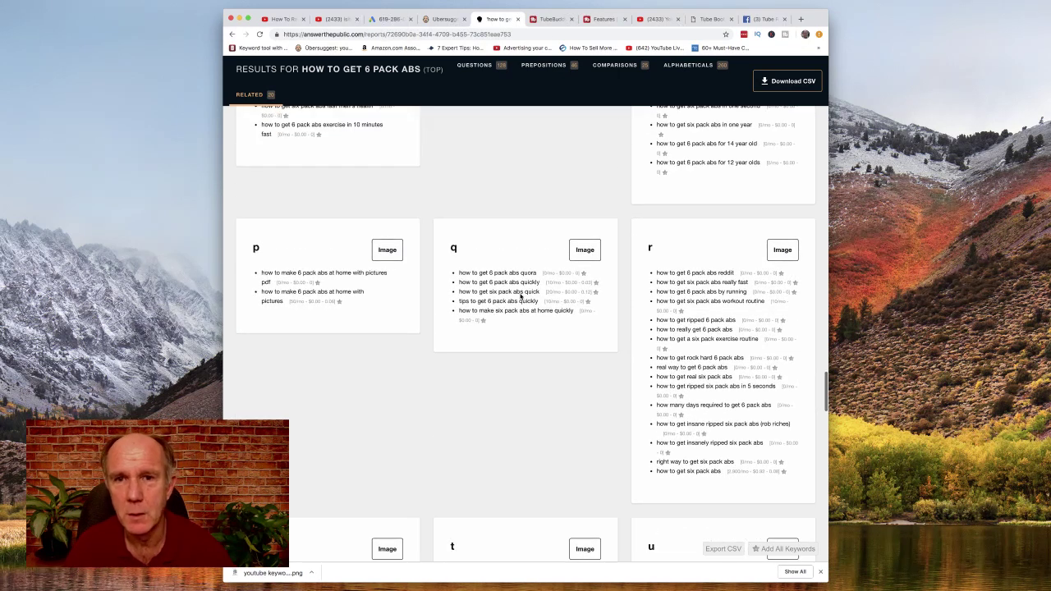
pyautogui.scroll(20, 520, 294)
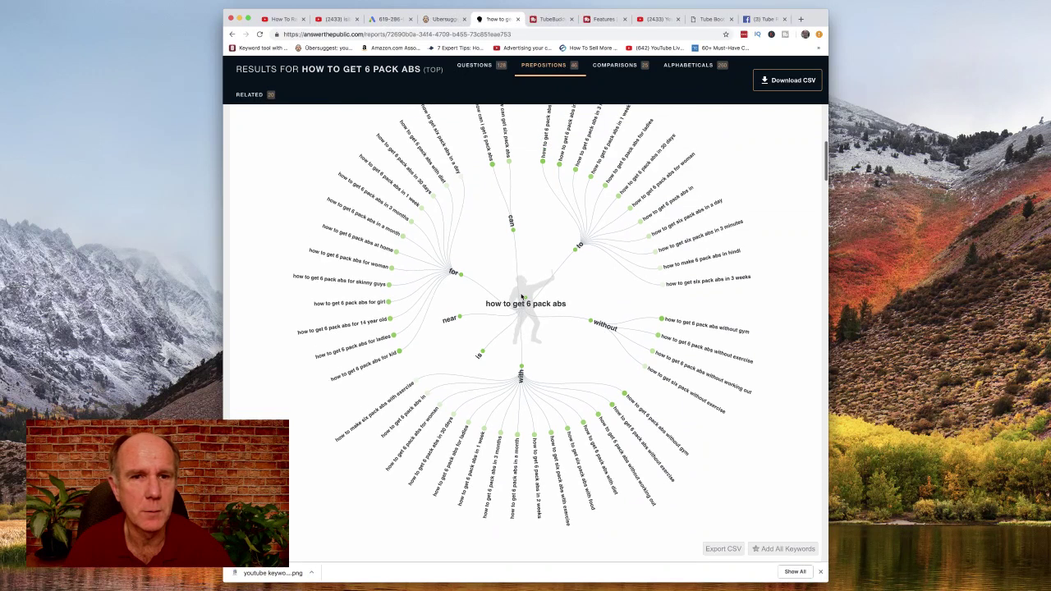
pyautogui.scroll(-10, 520, 295)
pyautogui.scroll(-8, 520, 296)
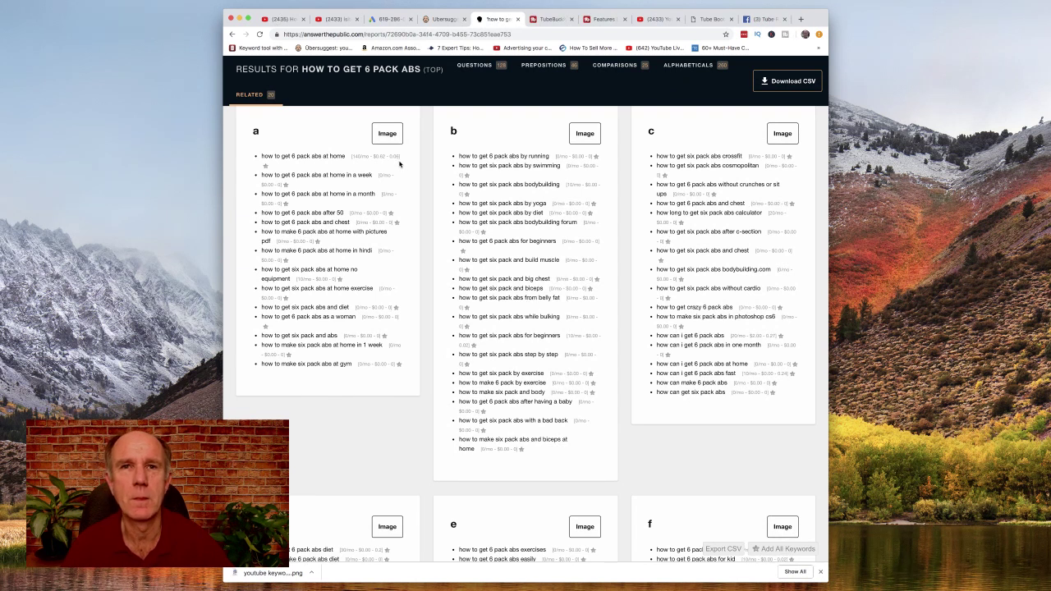
# View TubeBuddy's Member Perks page, the YouTube video's edit page and the "How To Rank YouTube Videos In 2019" playlist.
pyautogui.click(547, 22)
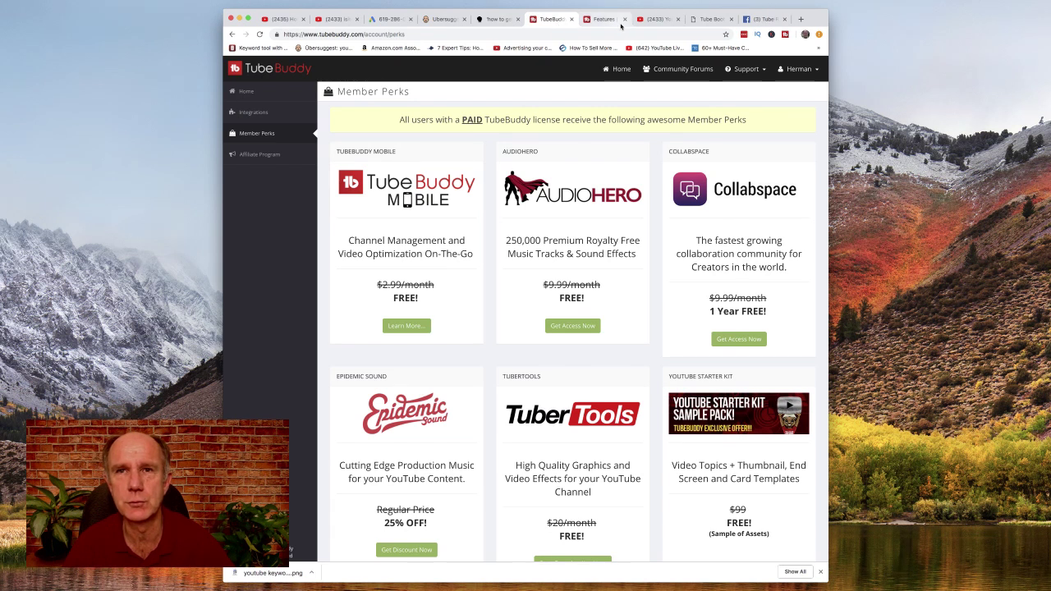
pyautogui.click(652, 20)
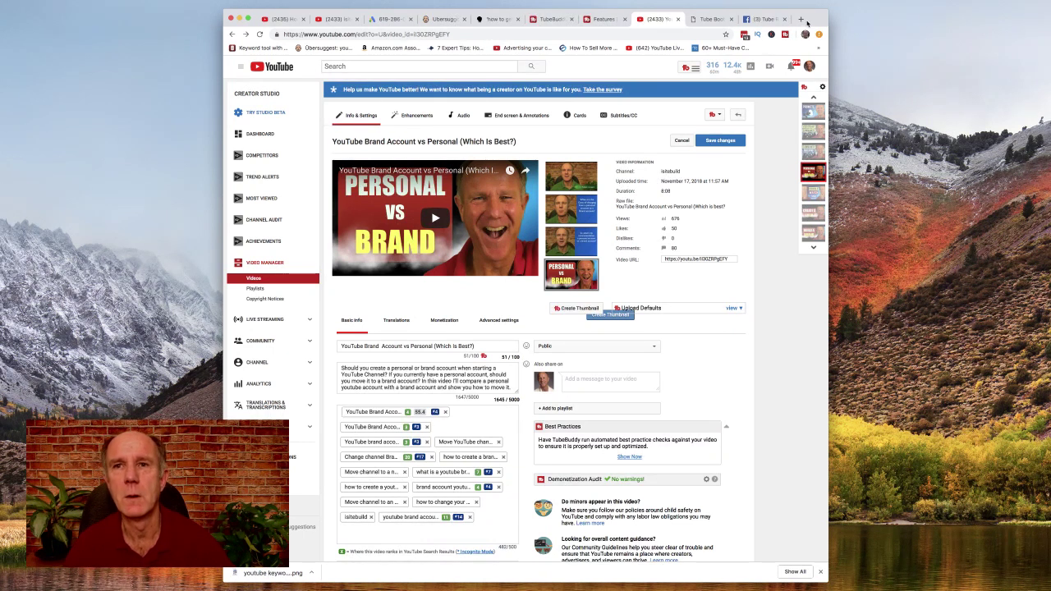
pyautogui.moveTo(723, 66)
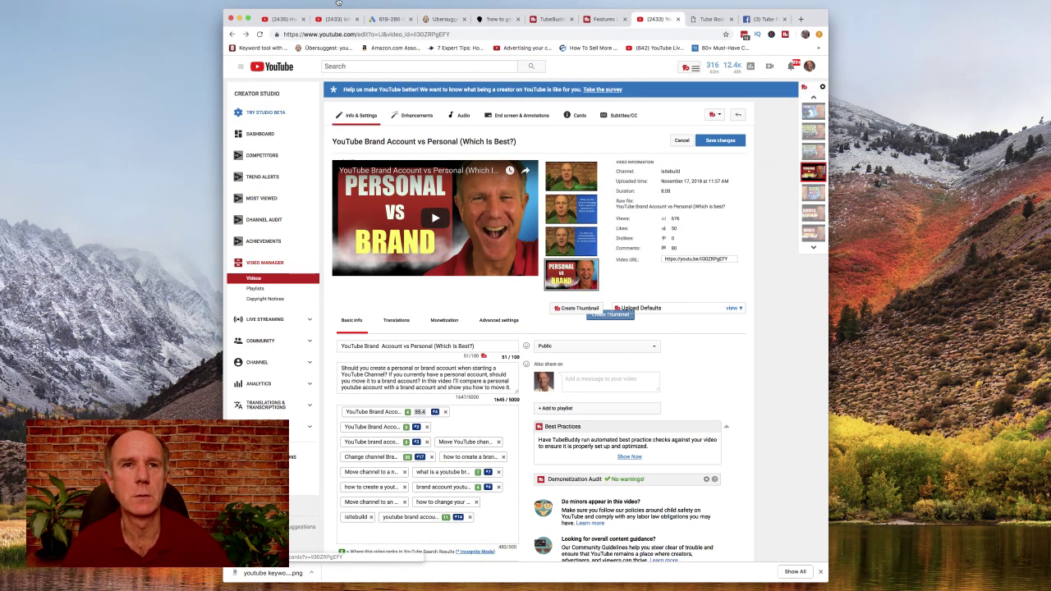
pyautogui.click(284, 19)
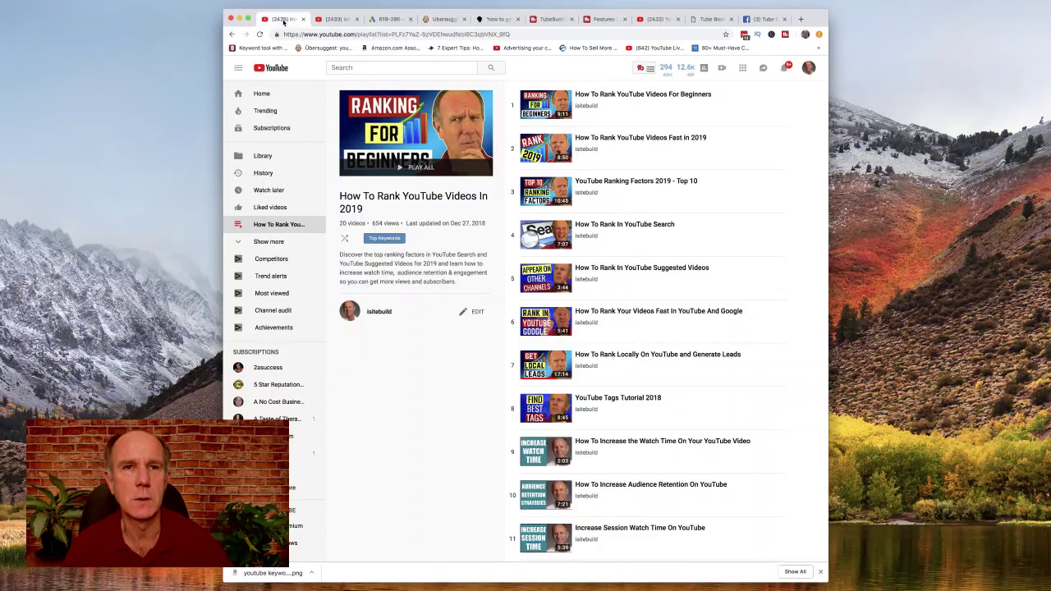
# Launch TubeBuddy's Keyword Explorer from the YouTube channel page and explore the keyword "how to get 6 pack abs".
pyautogui.click(329, 19)
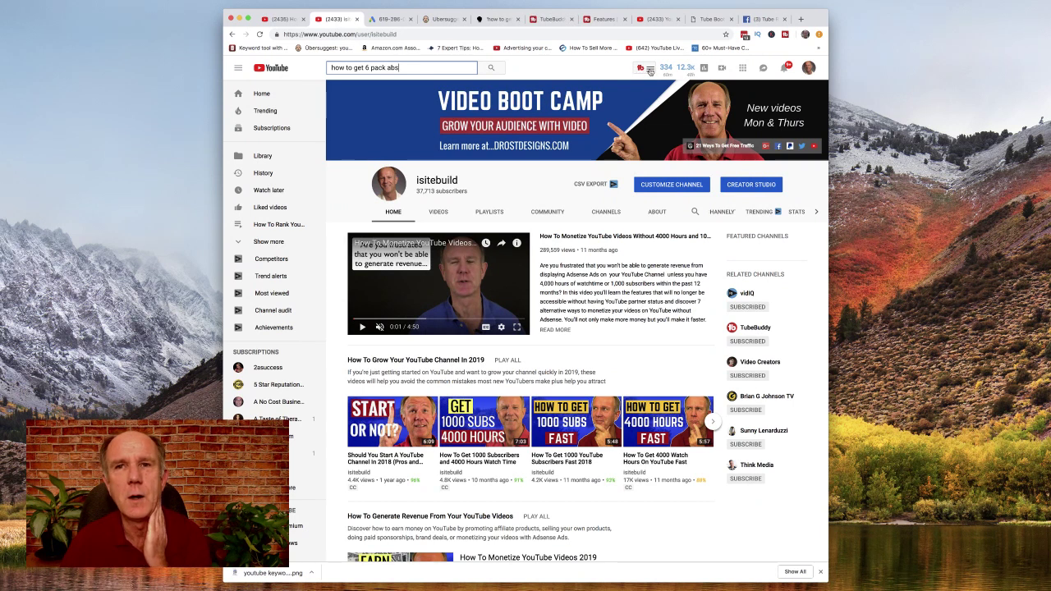
pyautogui.click(649, 71)
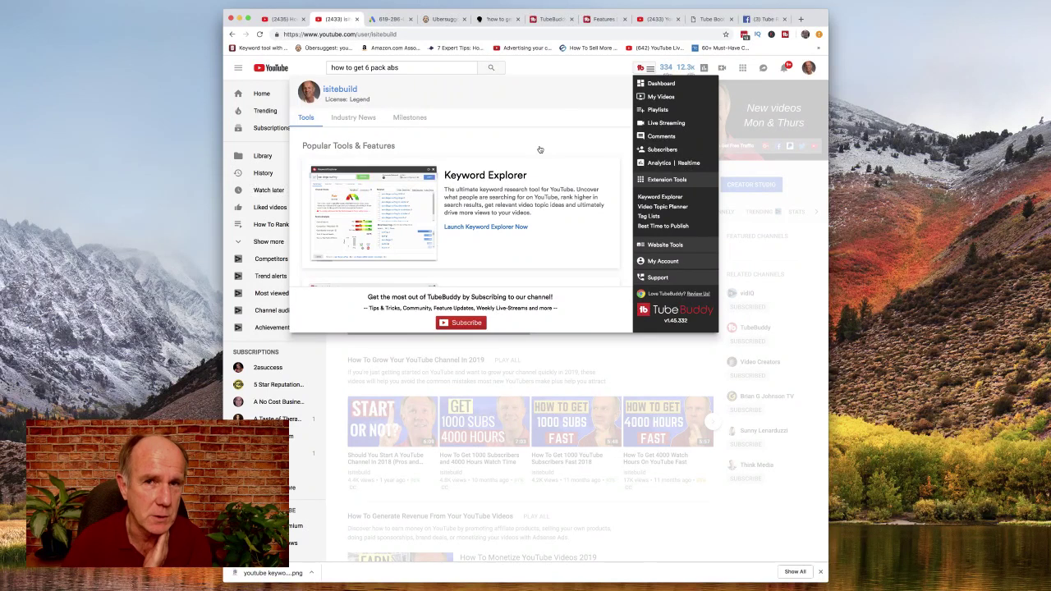
pyautogui.click(487, 227)
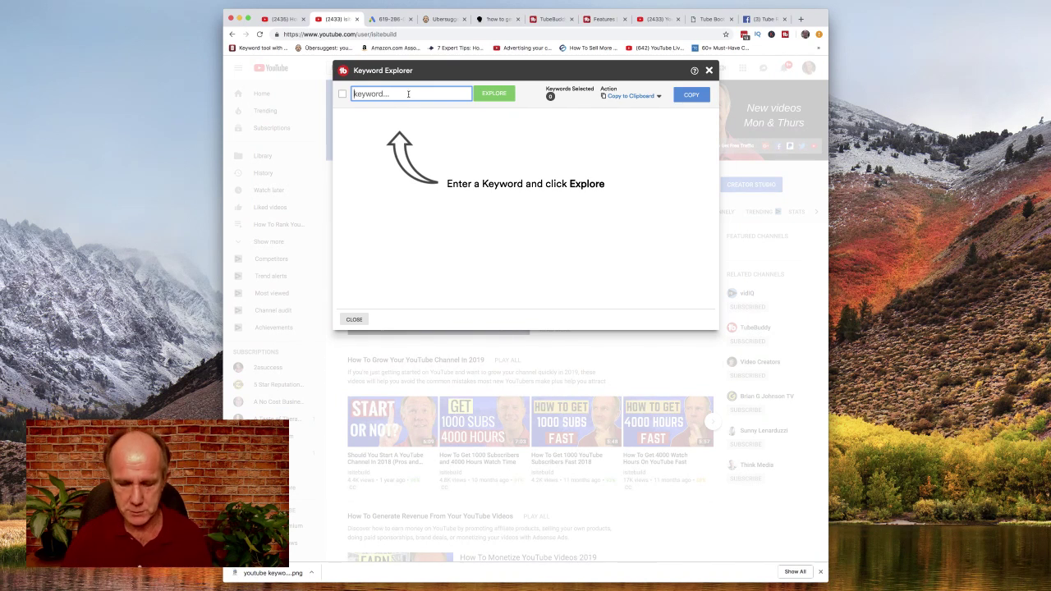
pyautogui.write('how to get')
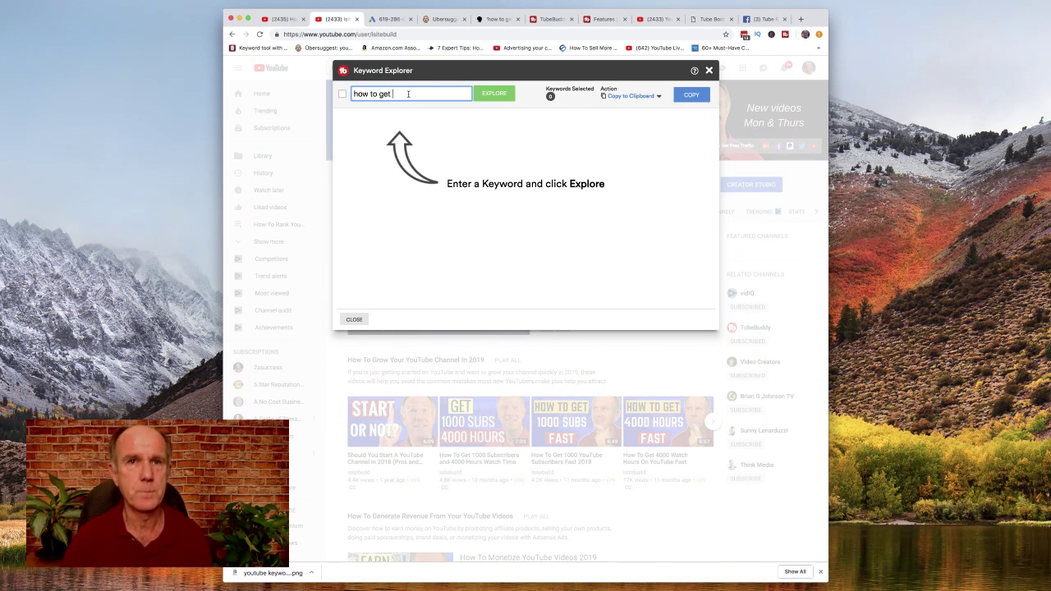
pyautogui.write(' 6 pack a')
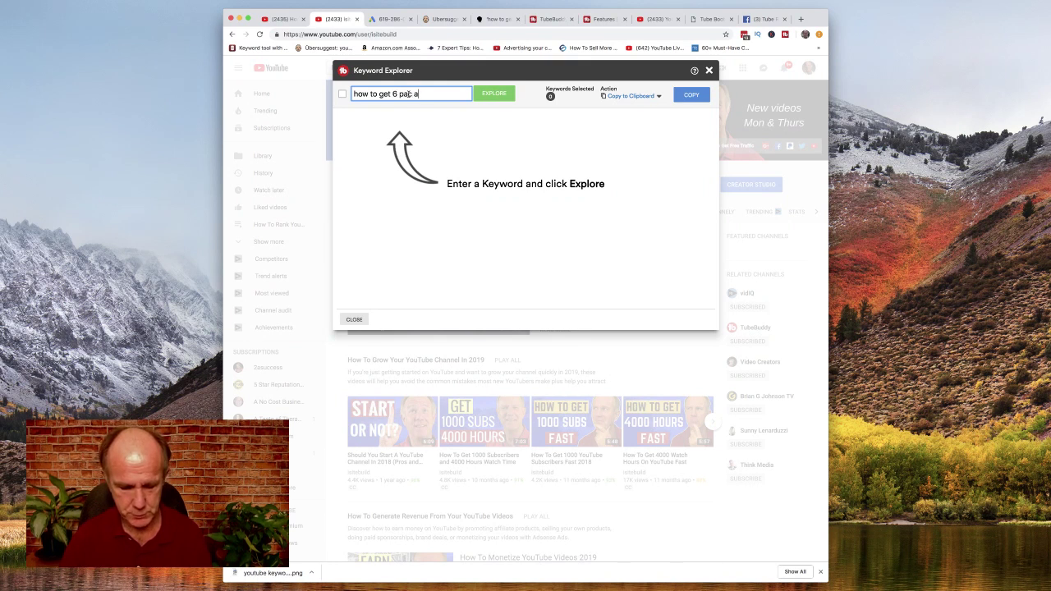
pyautogui.write('bs')
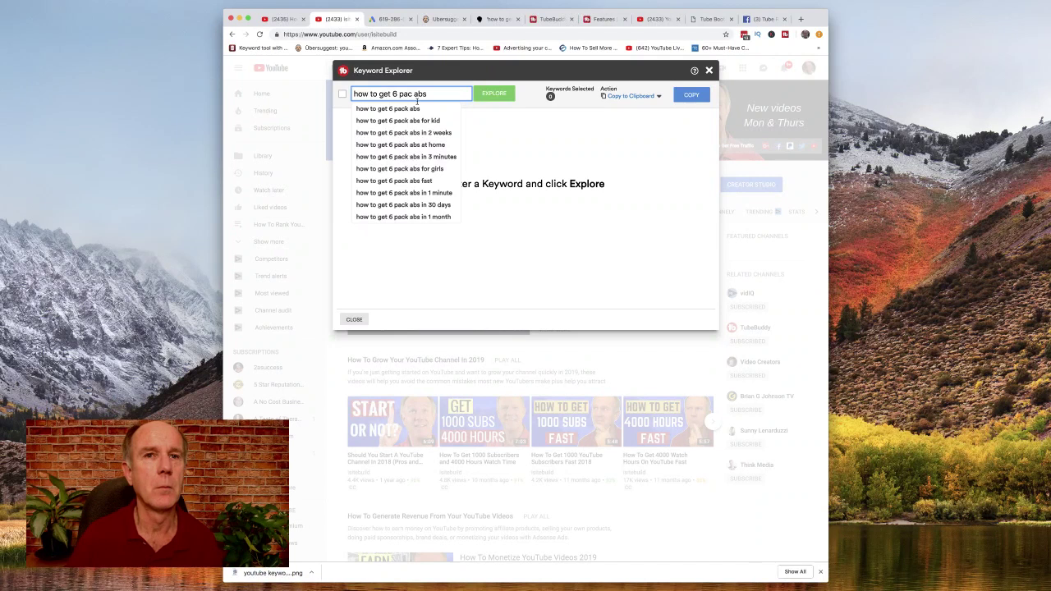
pyautogui.click(410, 108)
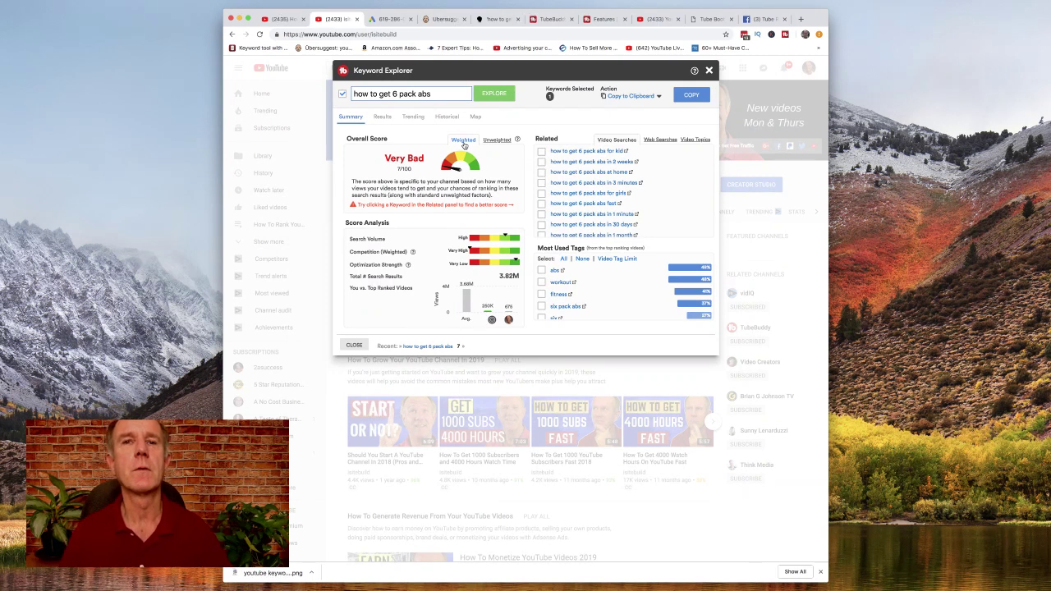
# Read the explanation of weighted and unweighted keyword scores, and check the keyword's related web searches and video topics.
pyautogui.click(518, 140)
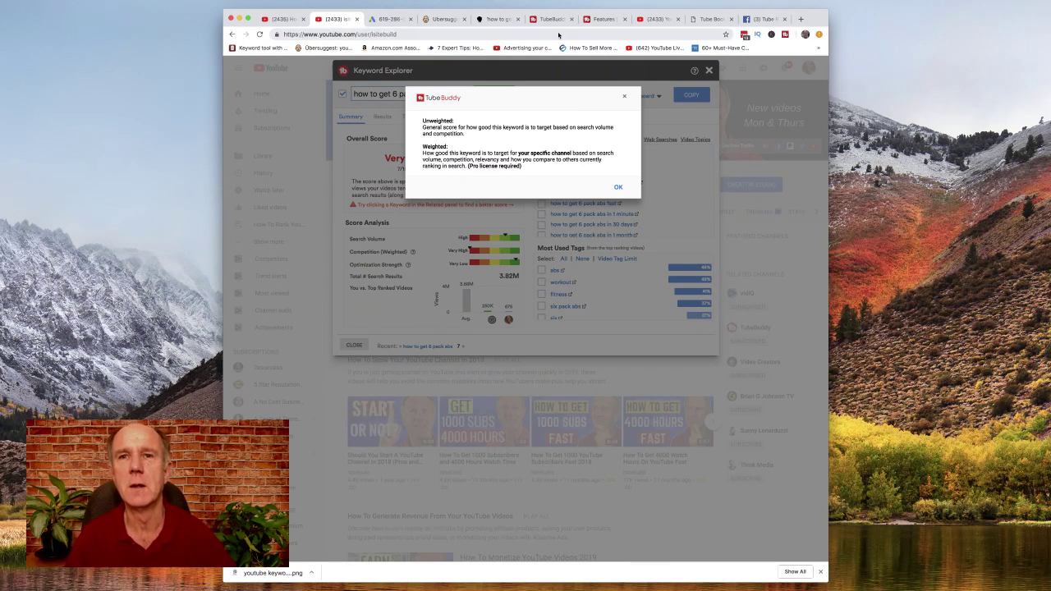
pyautogui.click(624, 96)
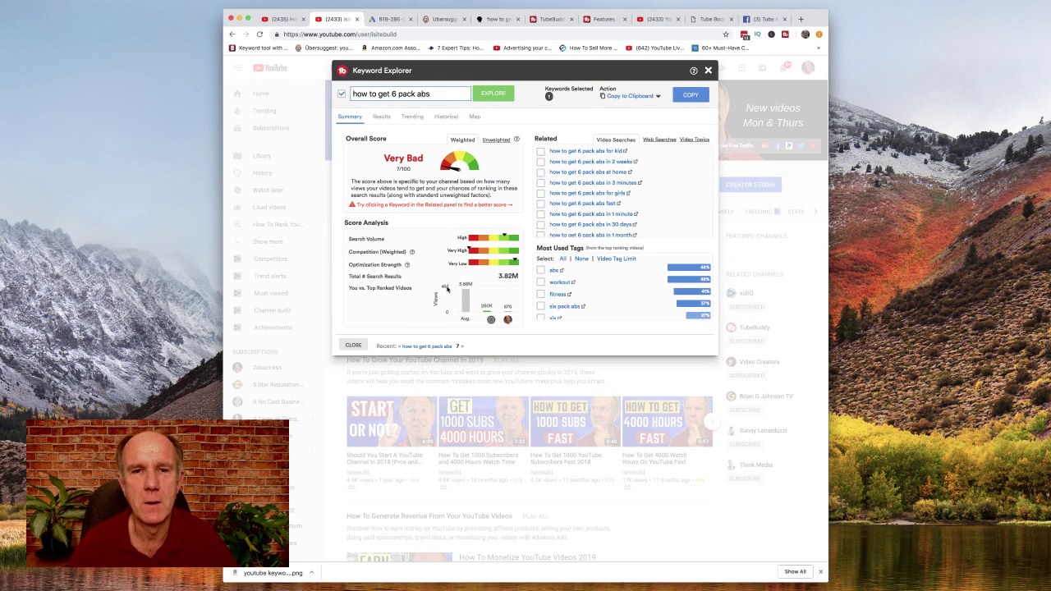
pyautogui.scroll(-1, 446, 288)
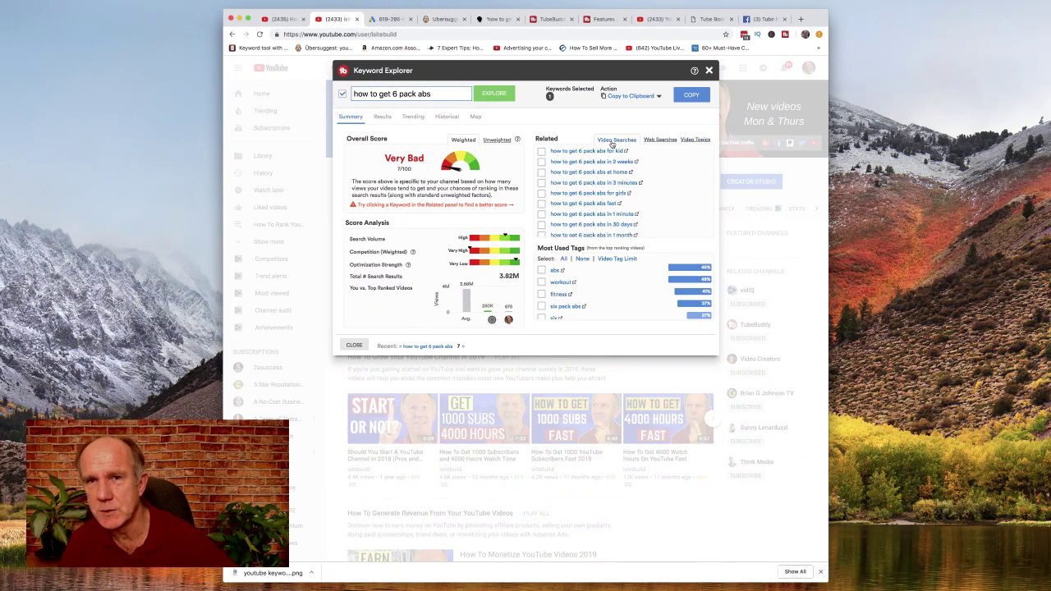
pyautogui.click(658, 140)
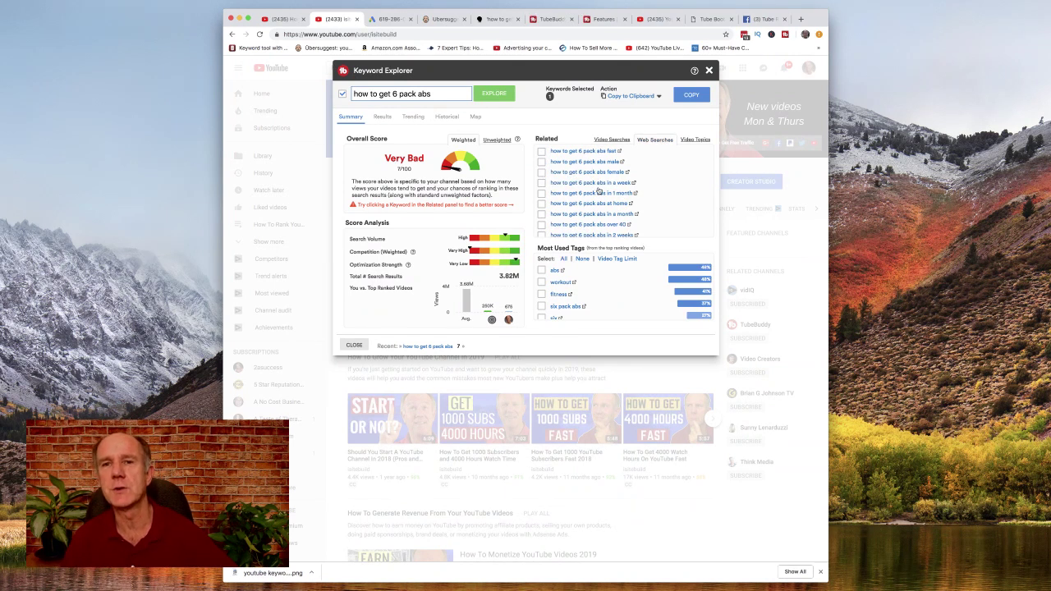
pyautogui.click(691, 140)
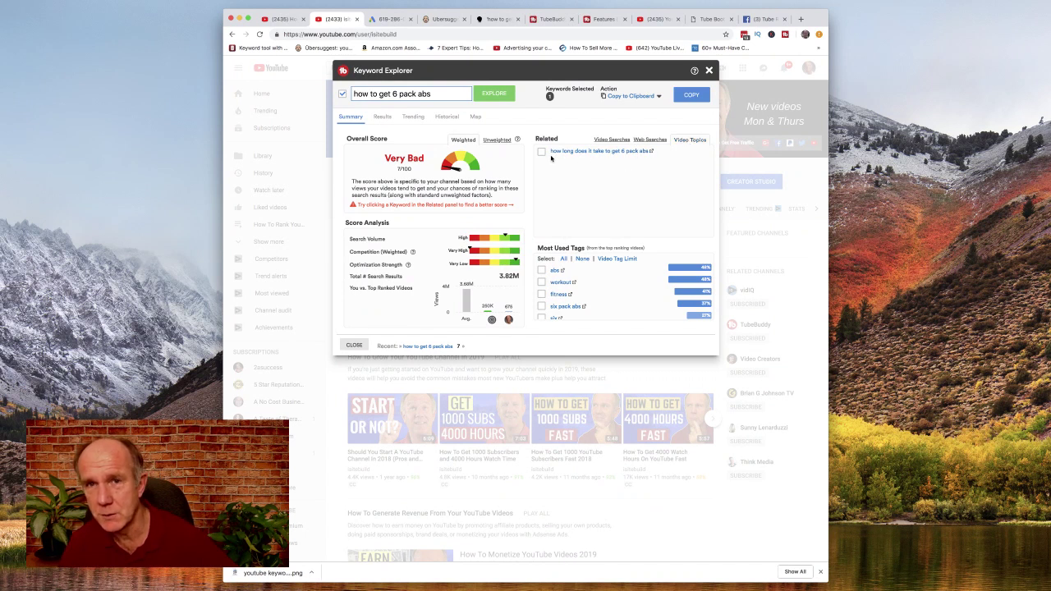
# From the related video searches, explore "how to get 6 pack abs in 2 weeks" and its variant "how to get 6 pack abs in 2 weeks at home".
pyautogui.click(609, 140)
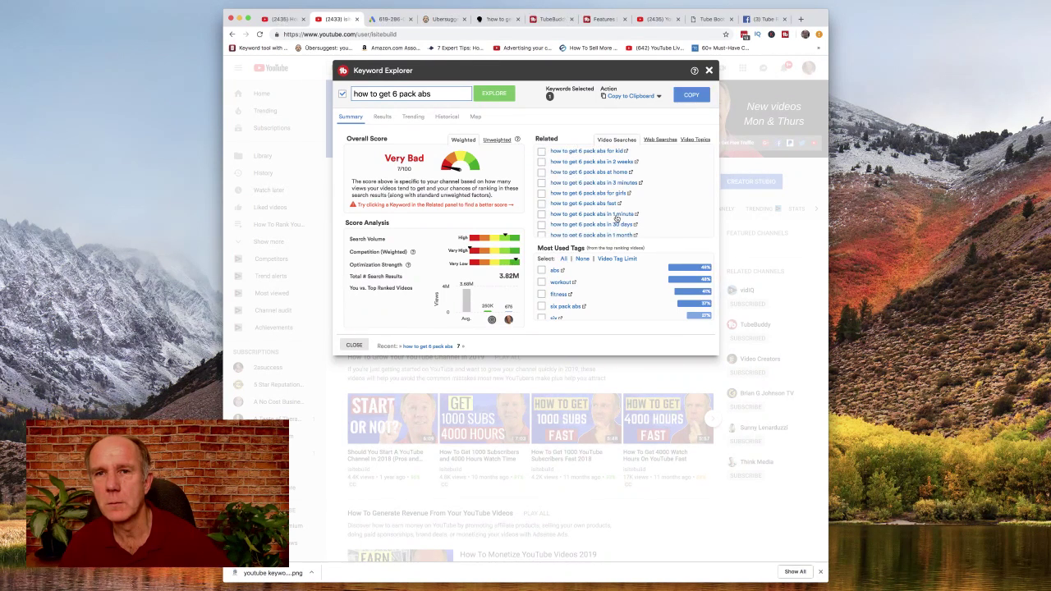
pyautogui.click(602, 162)
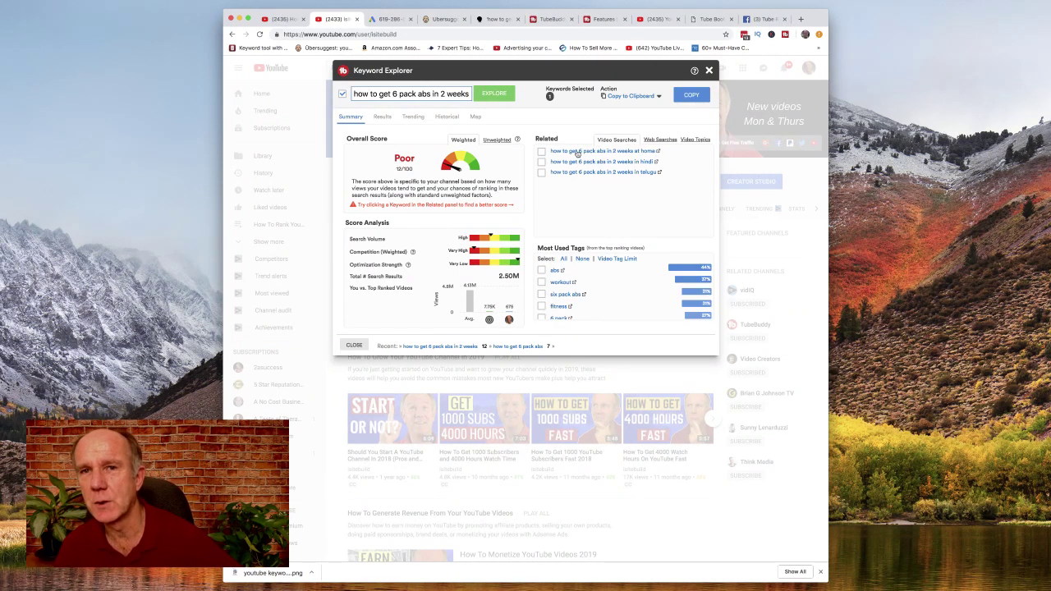
pyautogui.click(637, 153)
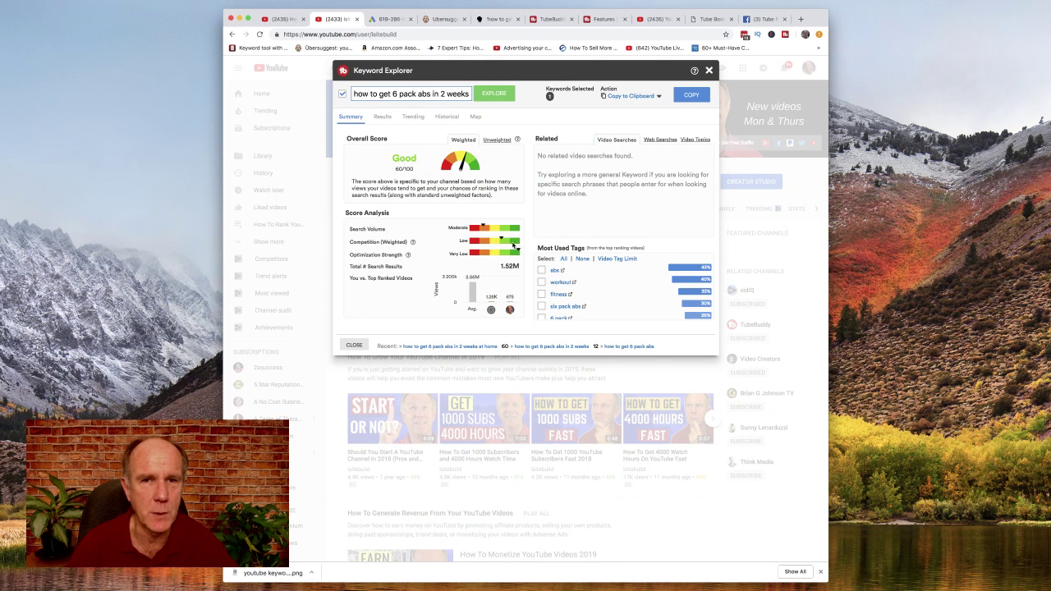
# Read the weighted scoring explanation and check related web searches, video topics and video searches for "how to get 6 pack abs in 2 weeks at home".
pyautogui.click(414, 243)
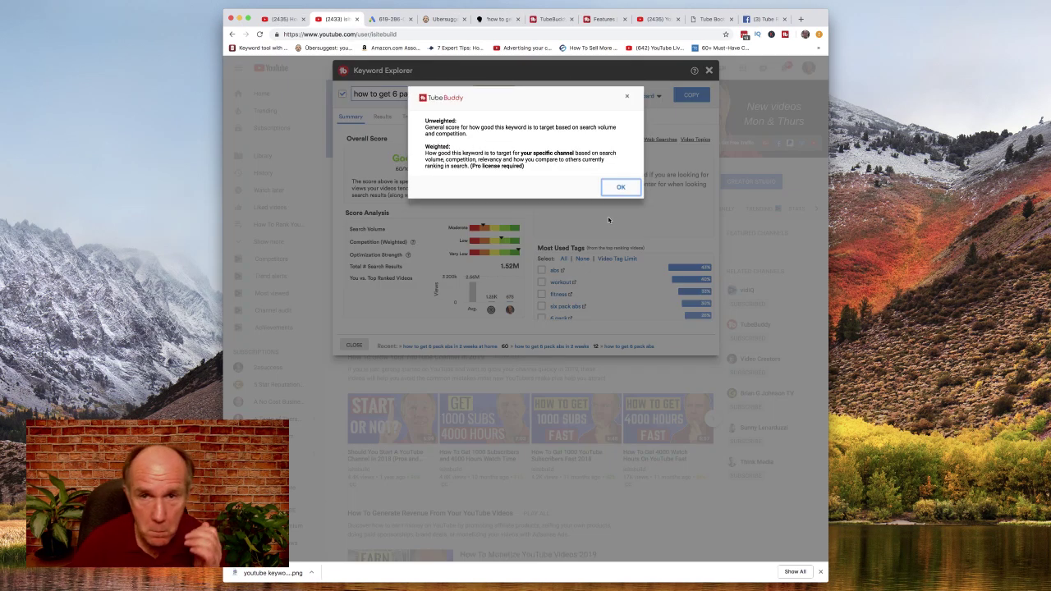
pyautogui.click(620, 187)
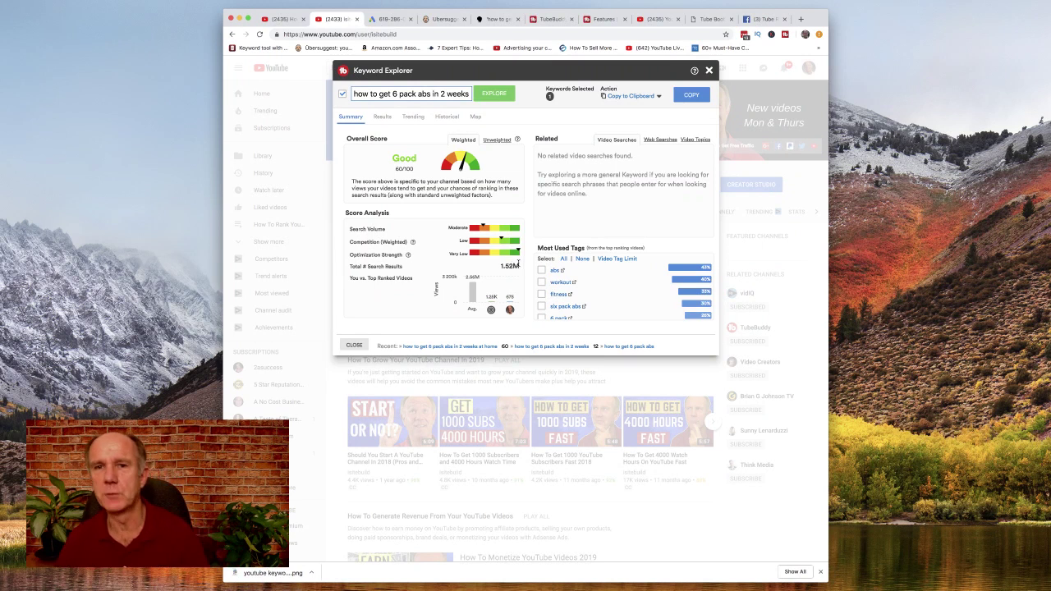
pyautogui.click(661, 139)
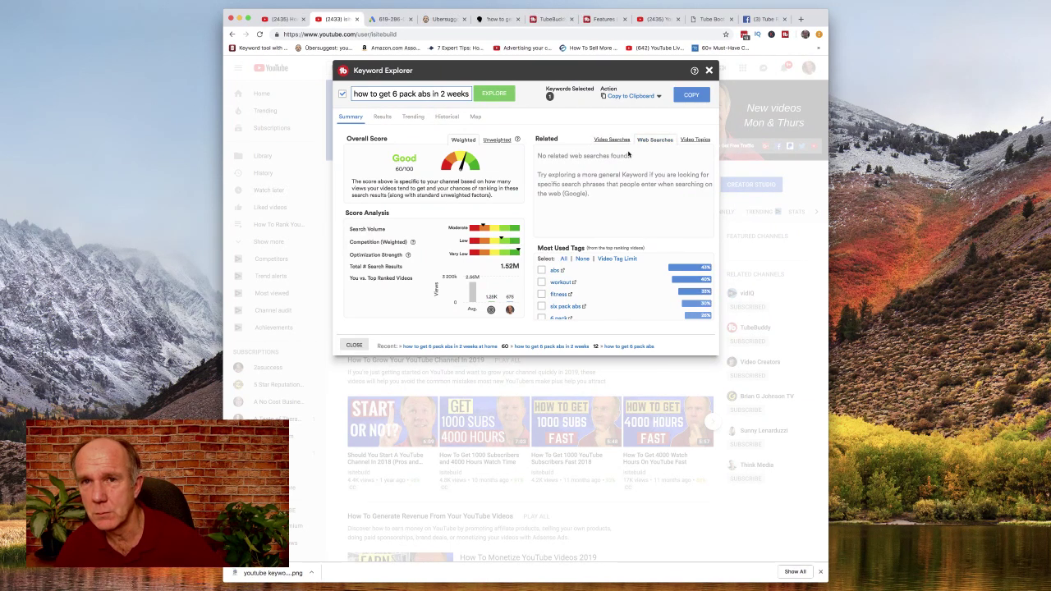
pyautogui.click(694, 140)
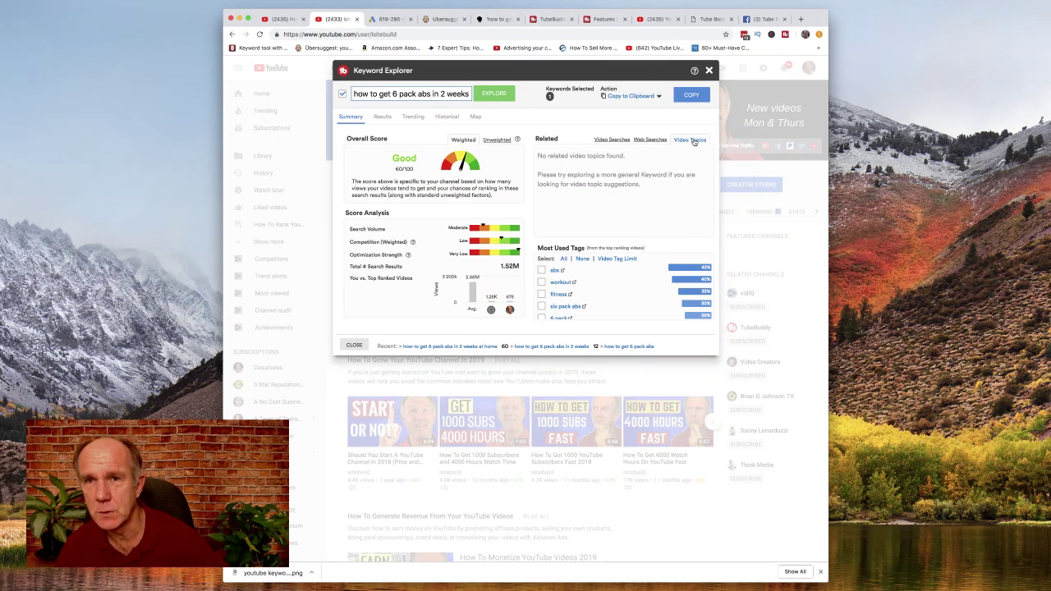
pyautogui.click(616, 140)
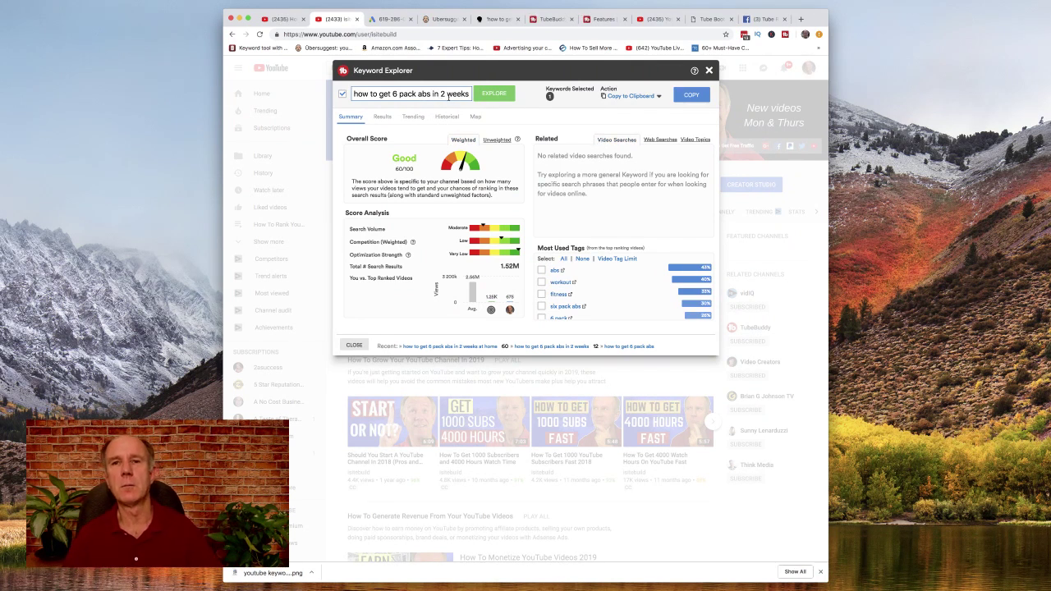
pyautogui.moveTo(432, 93); pyautogui.dragTo(454, 93)
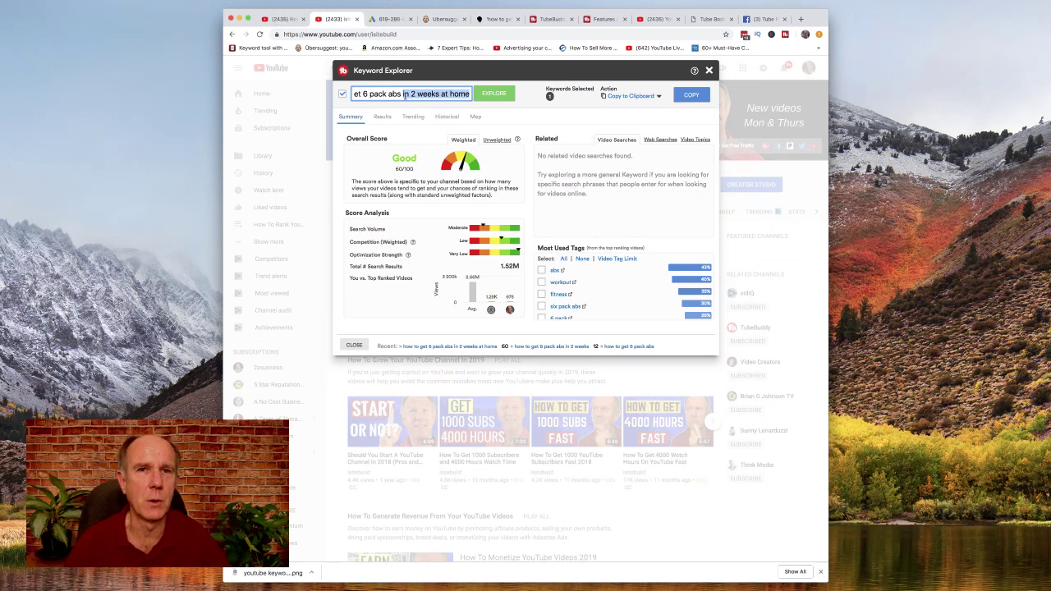
pyautogui.click(426, 94)
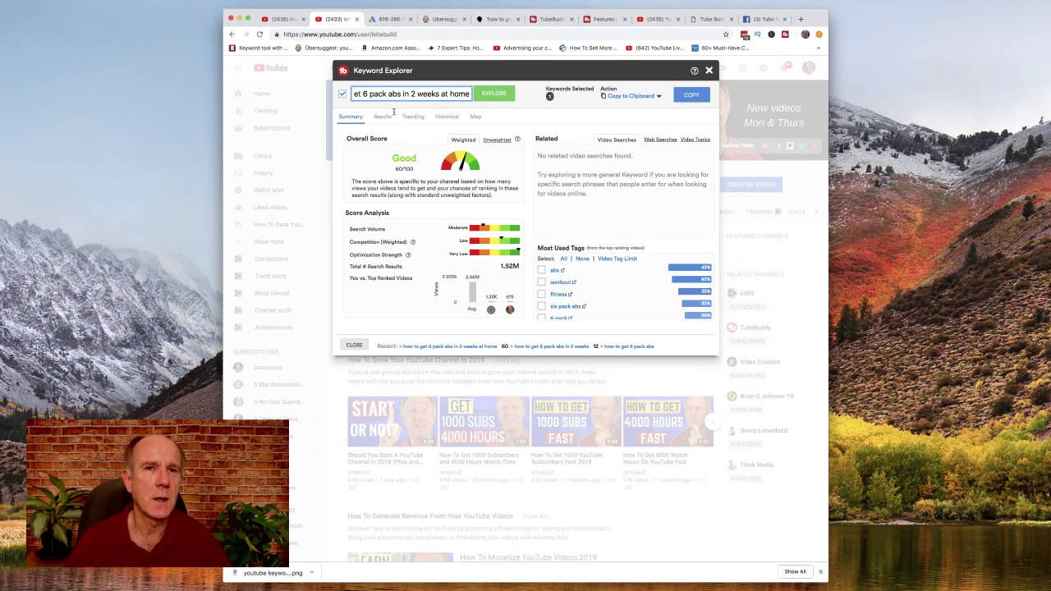
# Examine the top-ranking YouTube search results for "how to get 6 pack abs in 2 weeks at home", comparing video titles, channels and view counts.
pyautogui.click(381, 119)
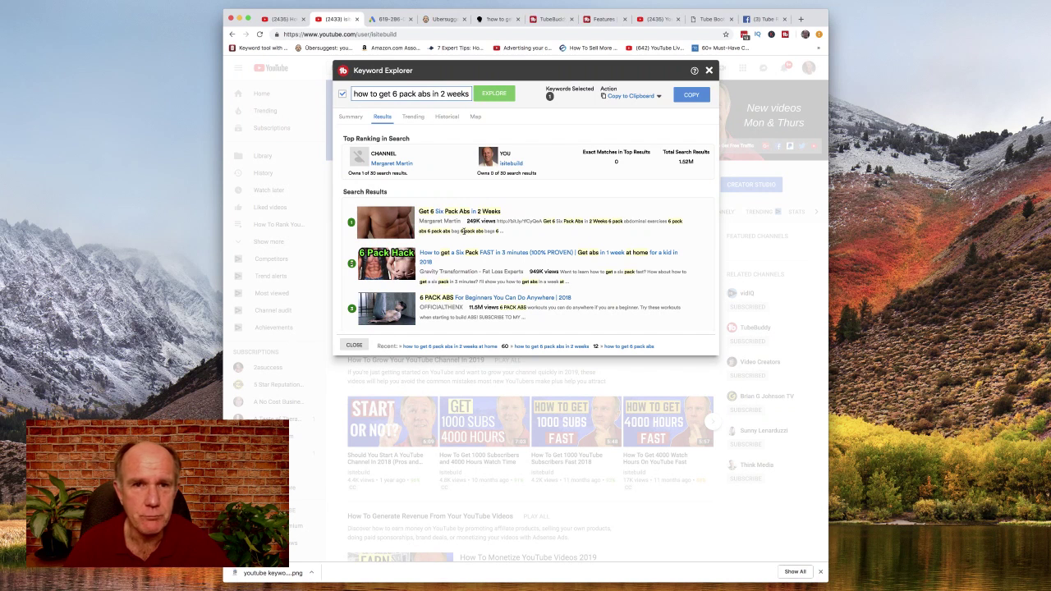
pyautogui.scroll(-2, 462, 231)
pyautogui.scroll(1, 472, 233)
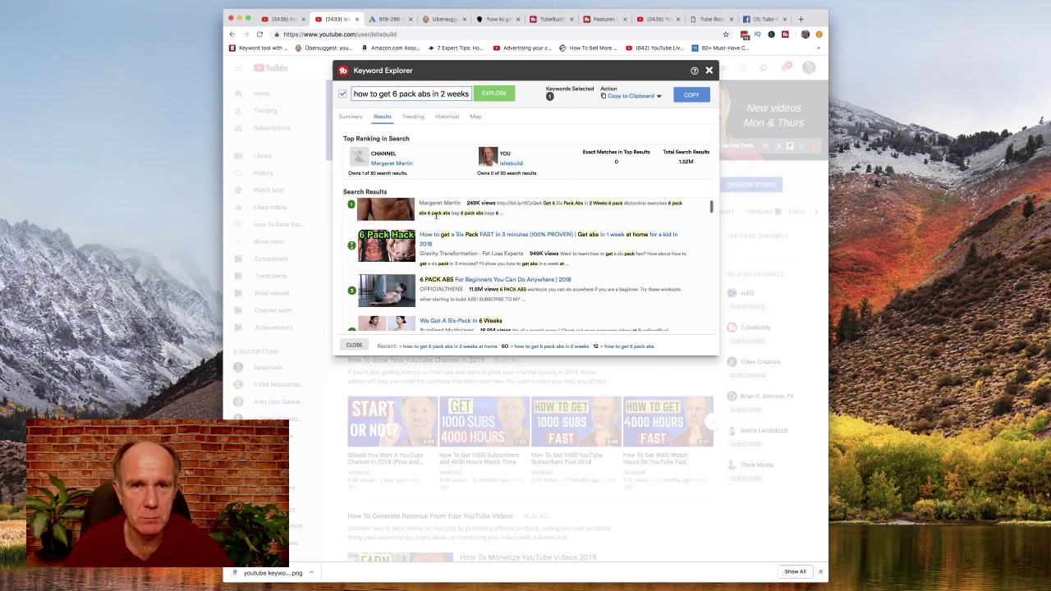
pyautogui.scroll(1, 475, 203)
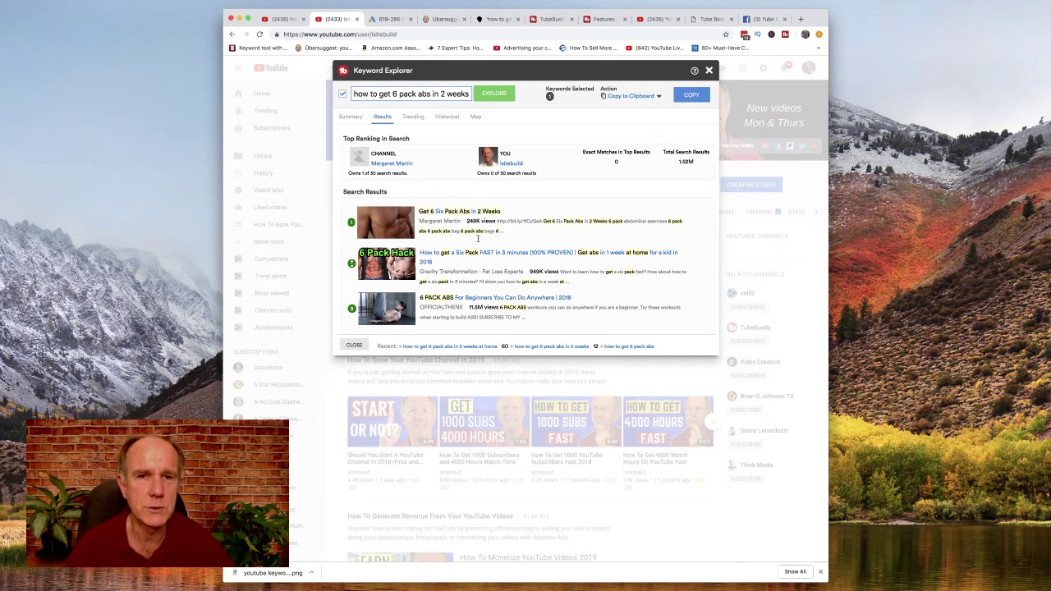
pyautogui.scroll(-5, 479, 238)
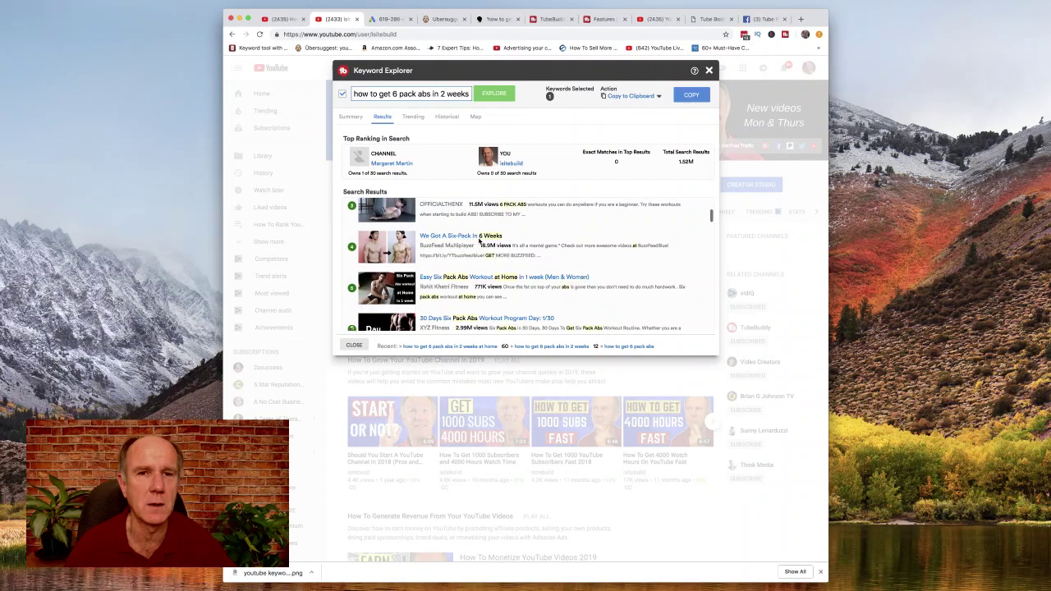
pyautogui.scroll(-2, 481, 241)
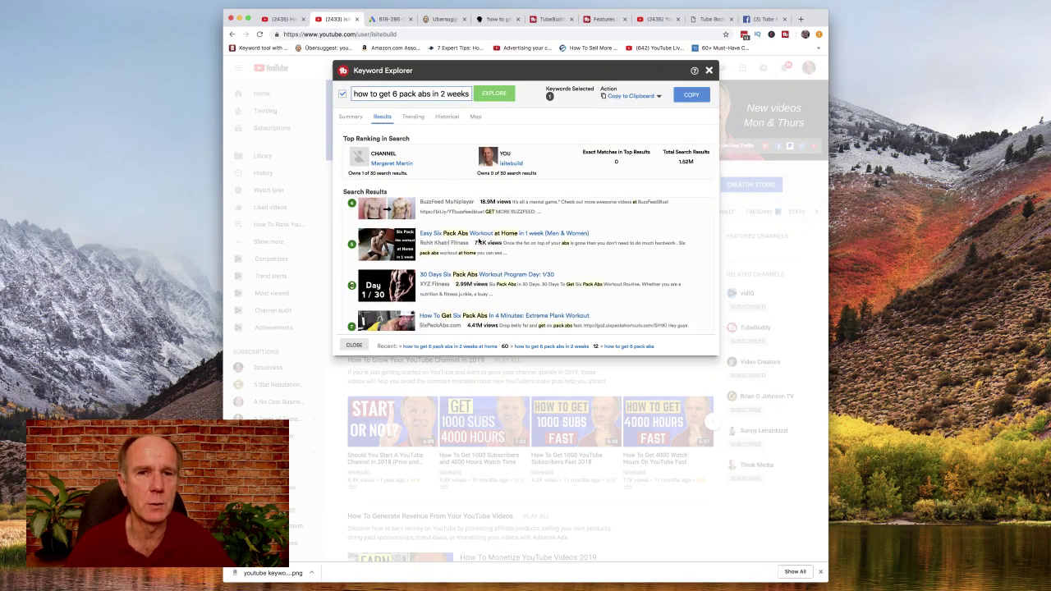
pyautogui.scroll(-3, 478, 241)
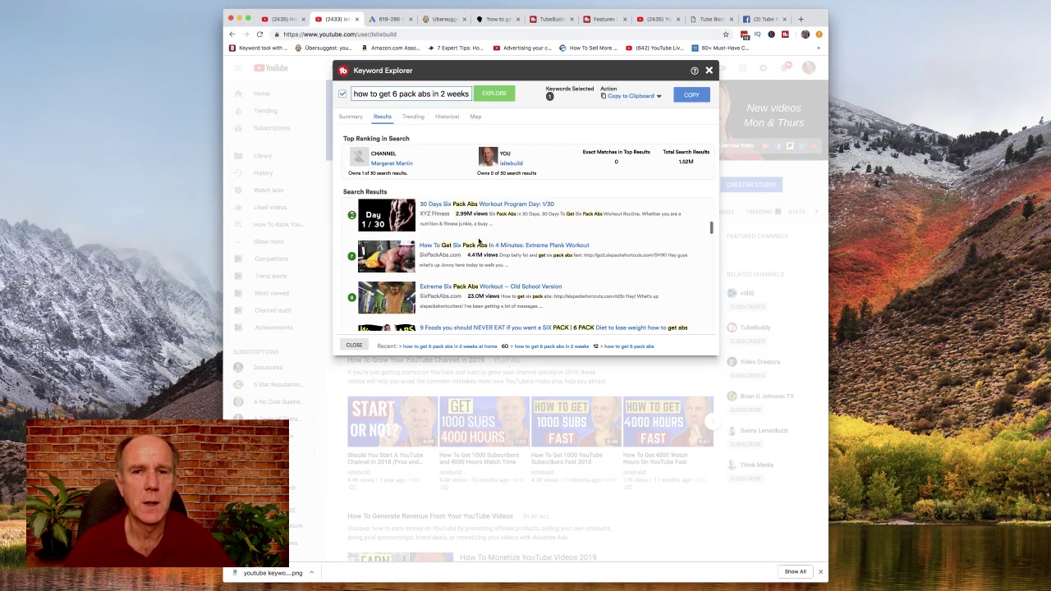
pyautogui.scroll(-3, 478, 241)
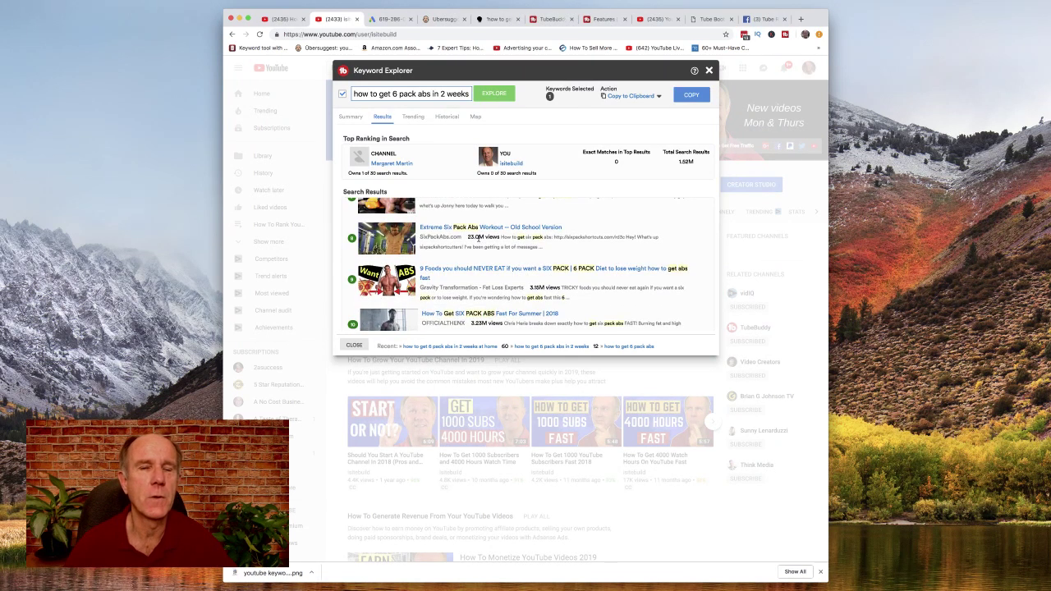
pyautogui.scroll(-4, 479, 238)
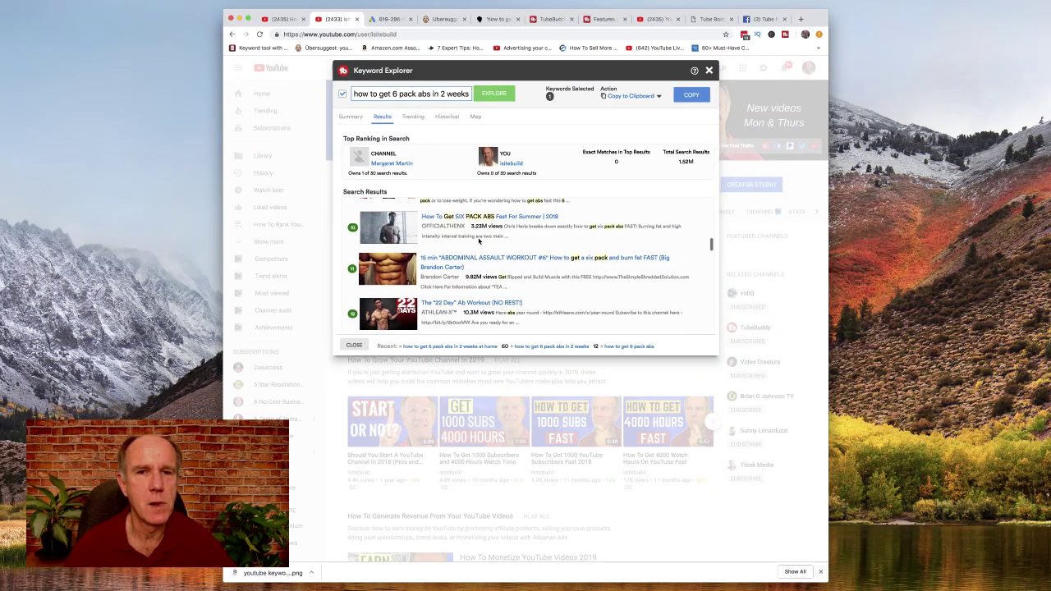
pyautogui.scroll(-4, 478, 238)
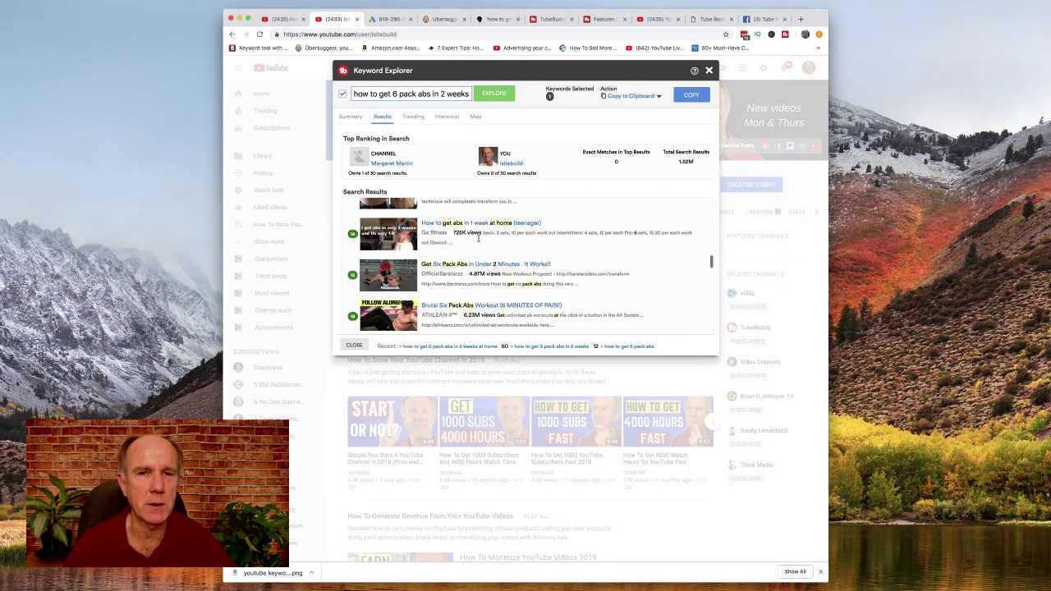
pyautogui.scroll(-3, 478, 240)
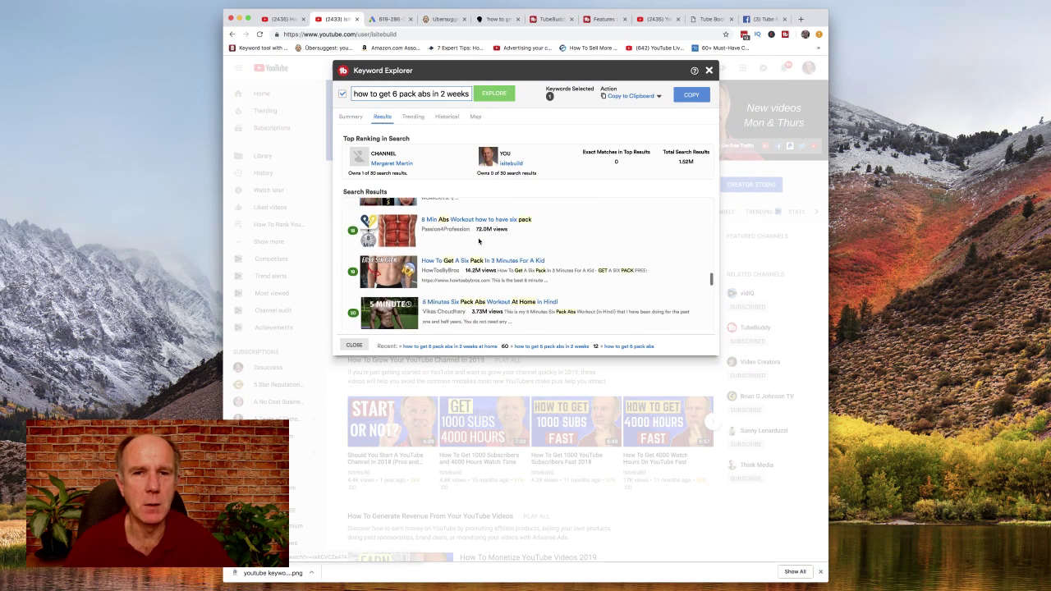